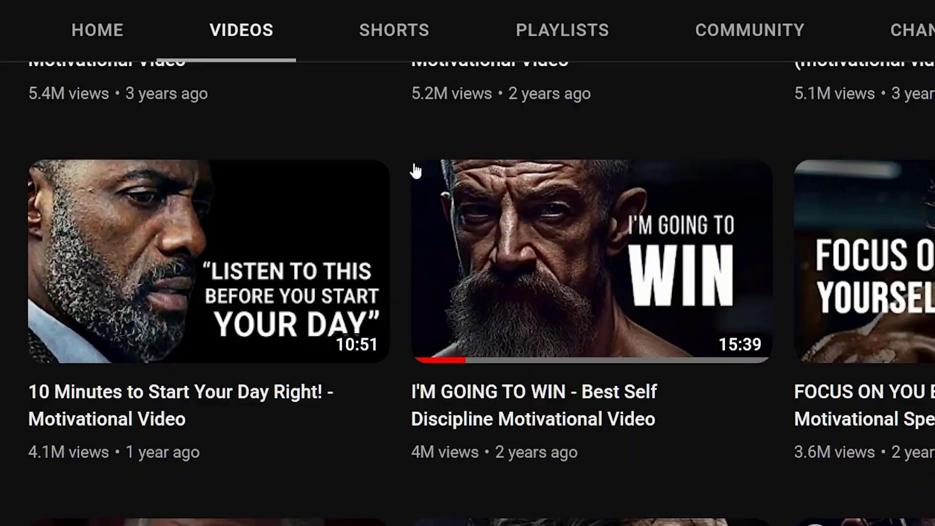
Bring up the signed-in YouTube home page with its personalised recommended feed
{"action": "mouse_move", "coordinate": [427, 224]}
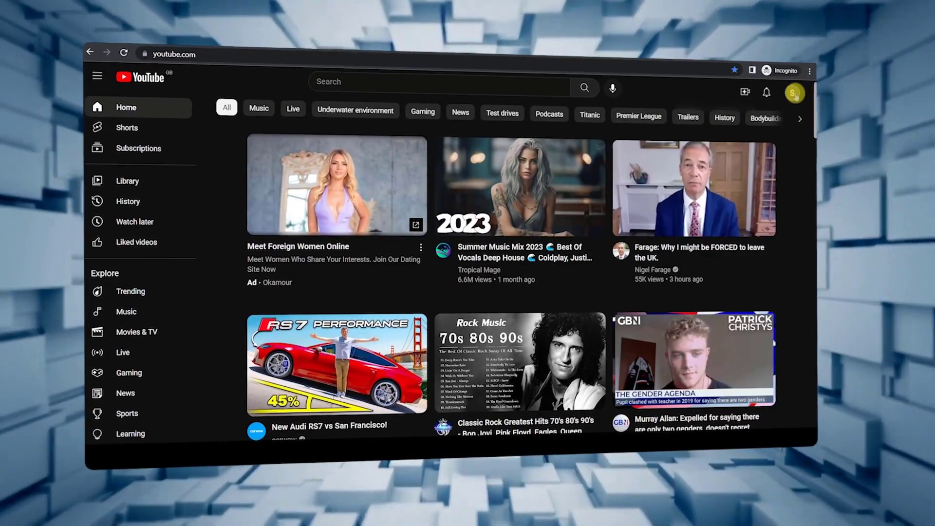
Choose 'Create a channel' from the YouTube account menu
{"action": "left_click", "coordinate": [798, 92]}
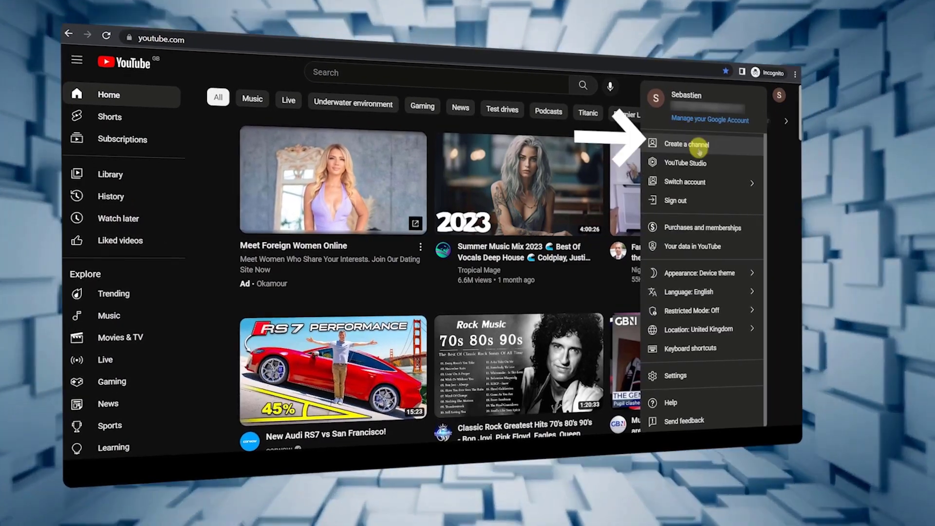
{"action": "left_click", "coordinate": [696, 146]}
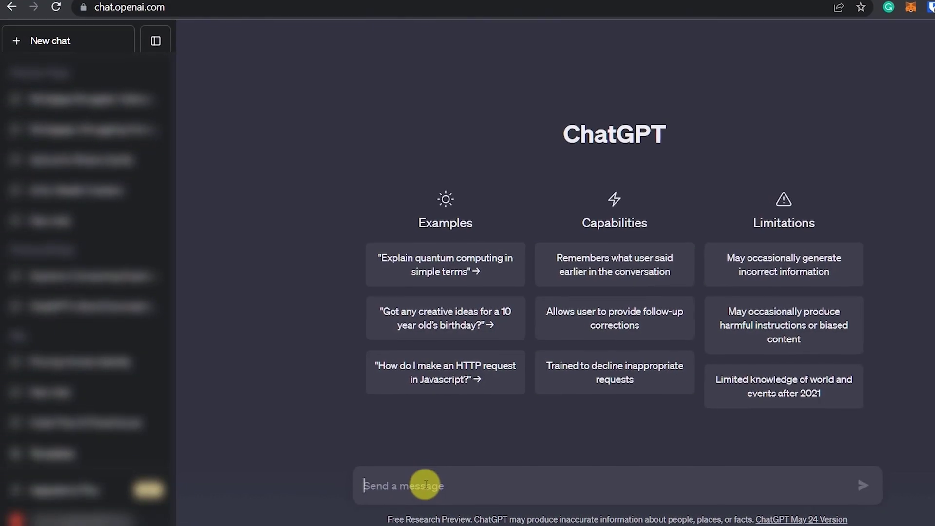
Ask ChatGPT for 'youtube channel names for a motivational channel'
{"action": "type", "text": "youtube channel names for a motivational channel"}
{"action": "key", "text": "Return"}
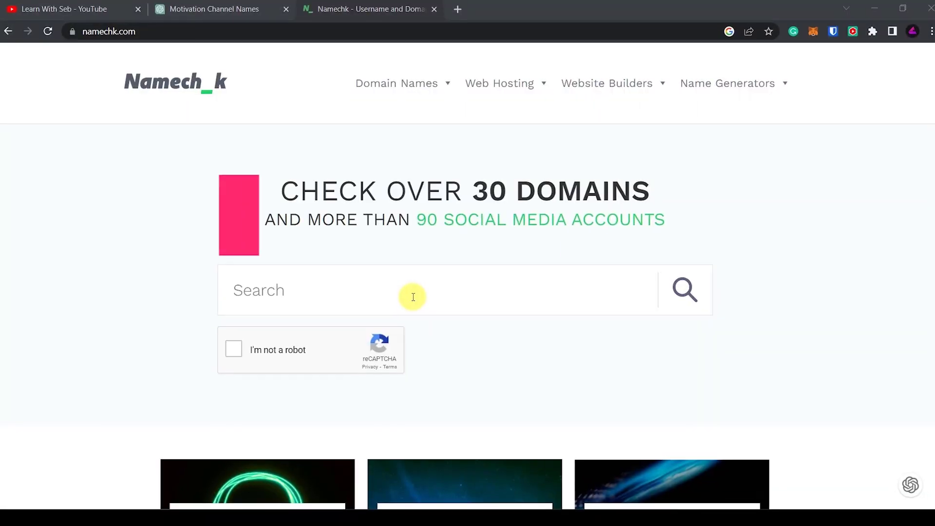
Check ChampionWithin's availability on Namechk and review the username results
{"action": "left_click", "coordinate": [411, 294]}
{"action": "type", "text": "ChampionWithin"}
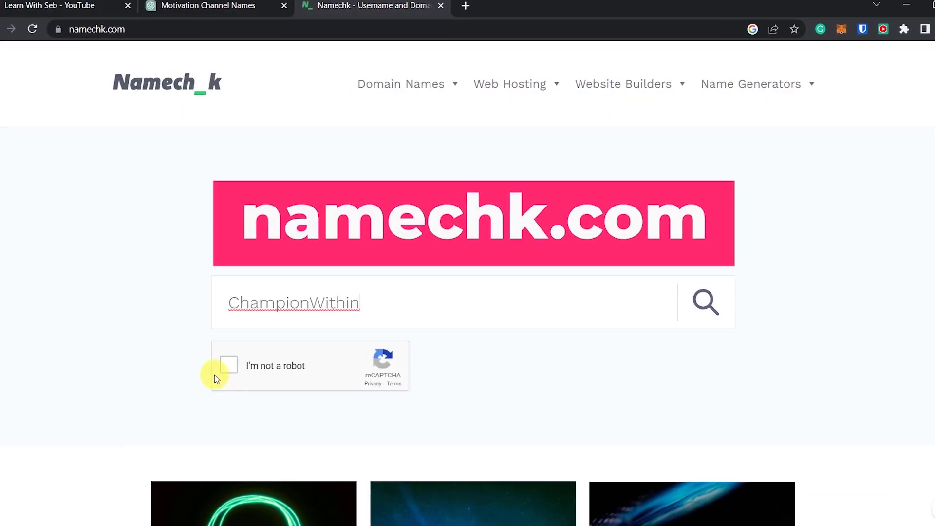
{"action": "left_click", "coordinate": [227, 373]}
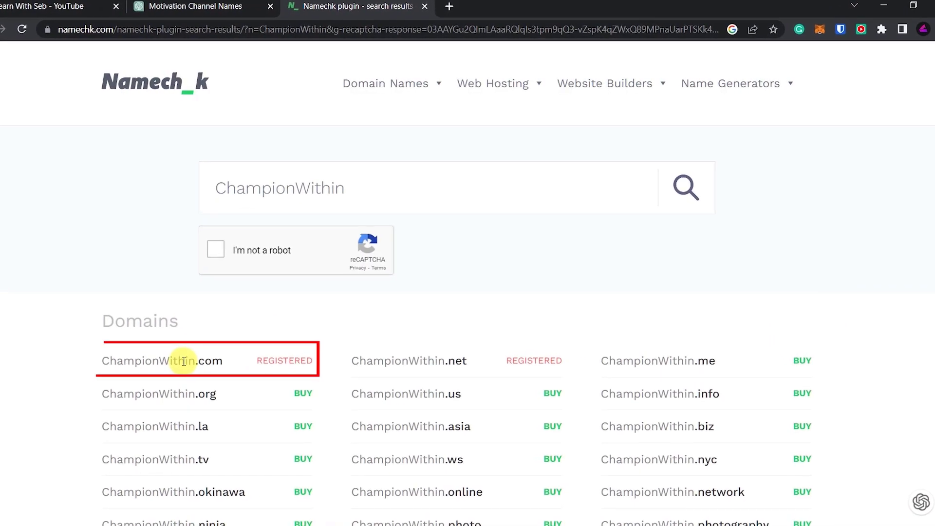
{"action": "scroll", "coordinate": [520, 357], "scroll_direction": "down", "scroll_amount": 15}
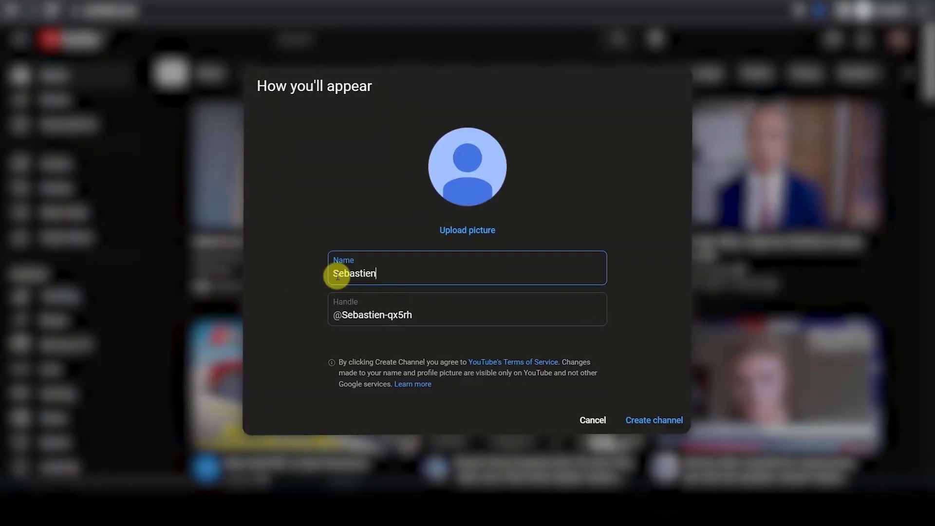
Replace the channel name with ChampionWithin
{"action": "double_click", "coordinate": [334, 271]}
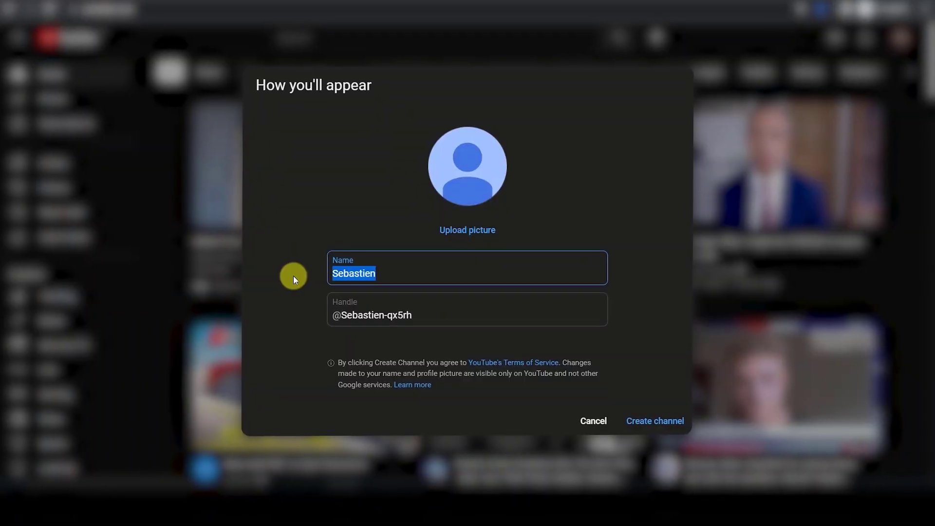
{"action": "type", "text": "ChampionWithin"}
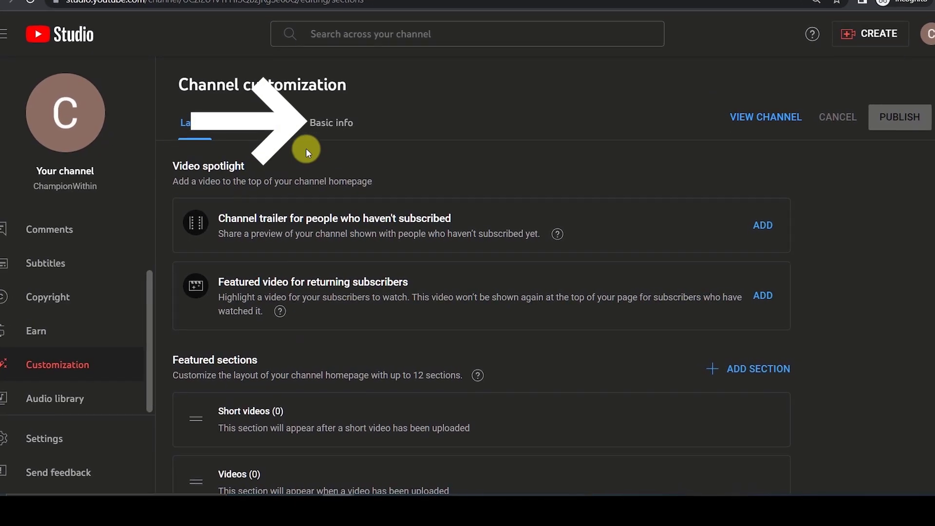
Open the Basic info tab in Channel customization
{"action": "left_click", "coordinate": [327, 123]}
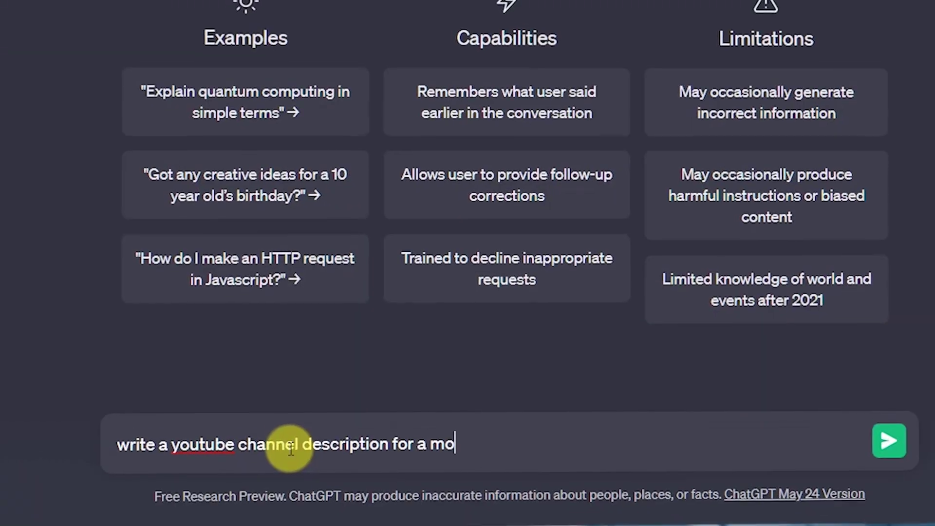
Finish the ChatGPT prompt for a description of the motivational channel Championwithin365
{"action": "type", "text": "tivational channel called Championwithin3"}
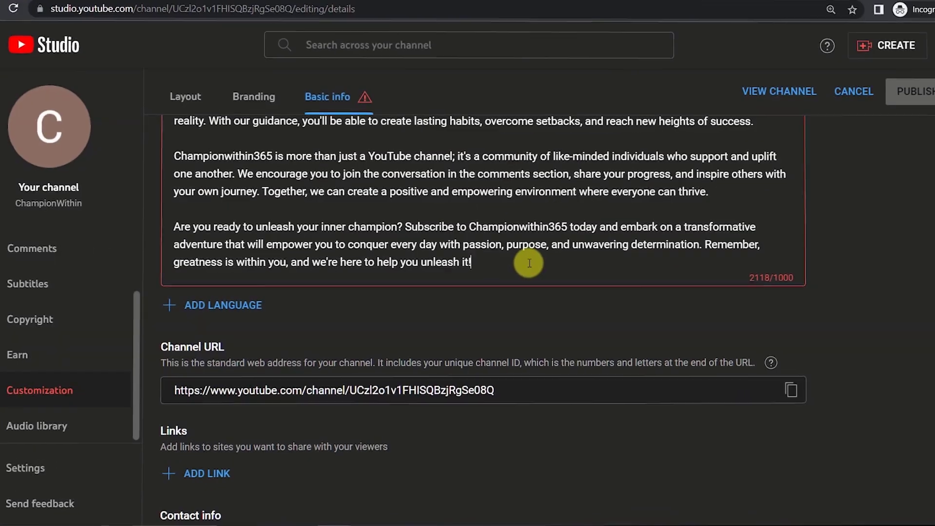
Delete the last description paragraphs, including 'On this channel', to fit 1000 characters
{"action": "left_click_drag", "start_coordinate": [779, 211], "coordinate": [184, 472]}
{"action": "key", "text": "BackSpace"}
{"action": "left_click_drag", "start_coordinate": [177, 347], "coordinate": [162, 258]}
{"action": "key", "text": "BackSpace"}
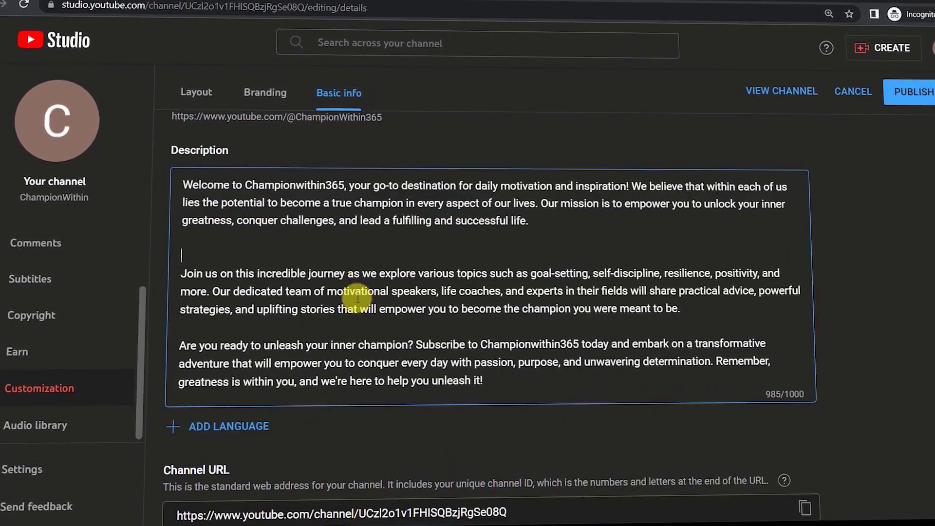
Publish the updated channel details and switch to the Branding settings
{"action": "scroll", "coordinate": [621, 225], "scroll_direction": "up", "scroll_amount": 6}
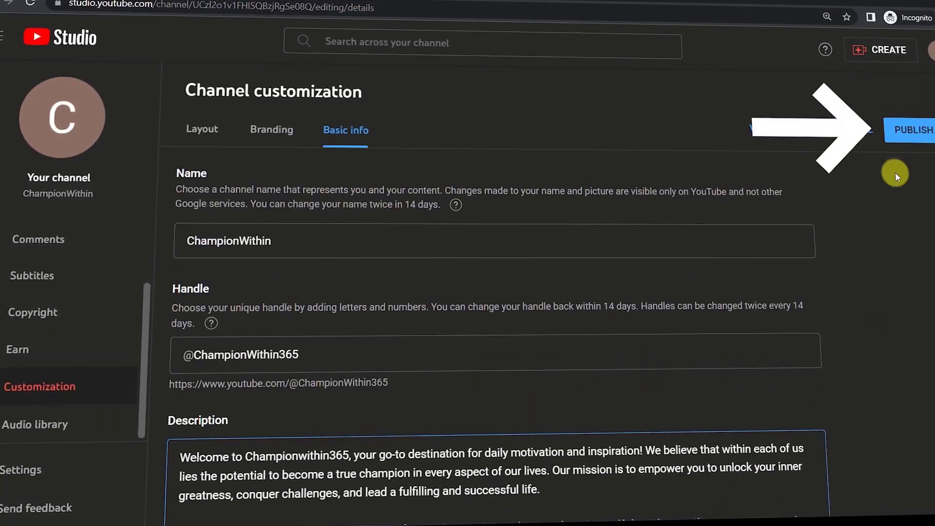
{"action": "left_click", "coordinate": [906, 132]}
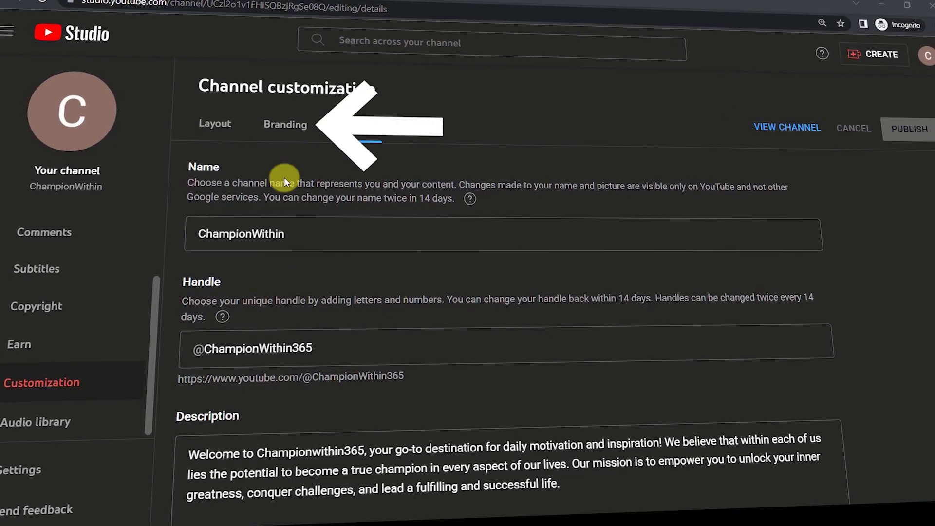
{"action": "left_click", "coordinate": [292, 128]}
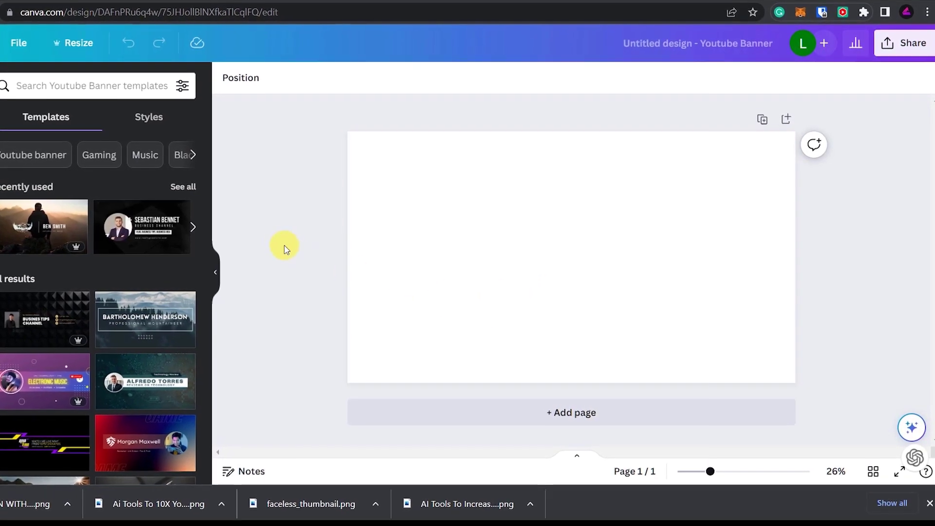
Apply the black-and-gold banner template and edit the CHAMPION WITHIN title
{"action": "scroll", "coordinate": [141, 314], "scroll_direction": "down", "scroll_amount": 10}
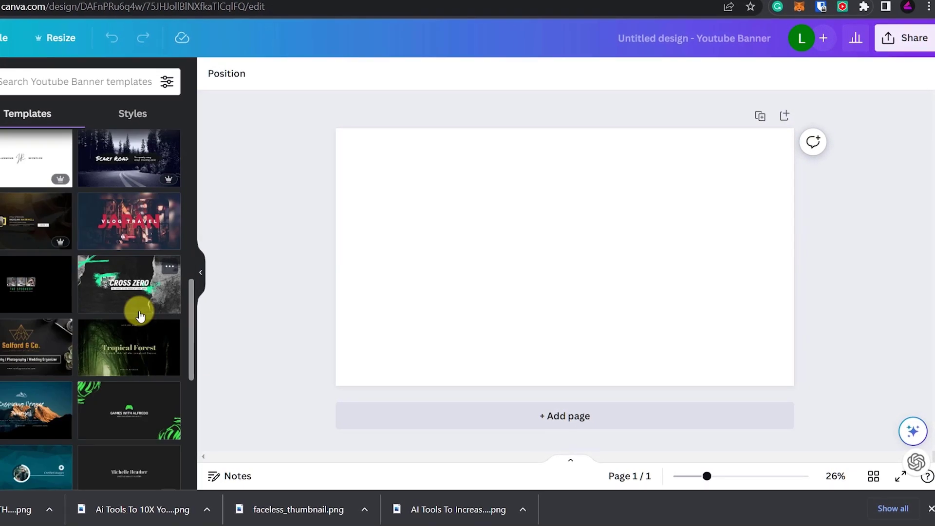
{"action": "scroll", "coordinate": [136, 322], "scroll_direction": "down", "scroll_amount": 2}
{"action": "left_click", "coordinate": [129, 317]}
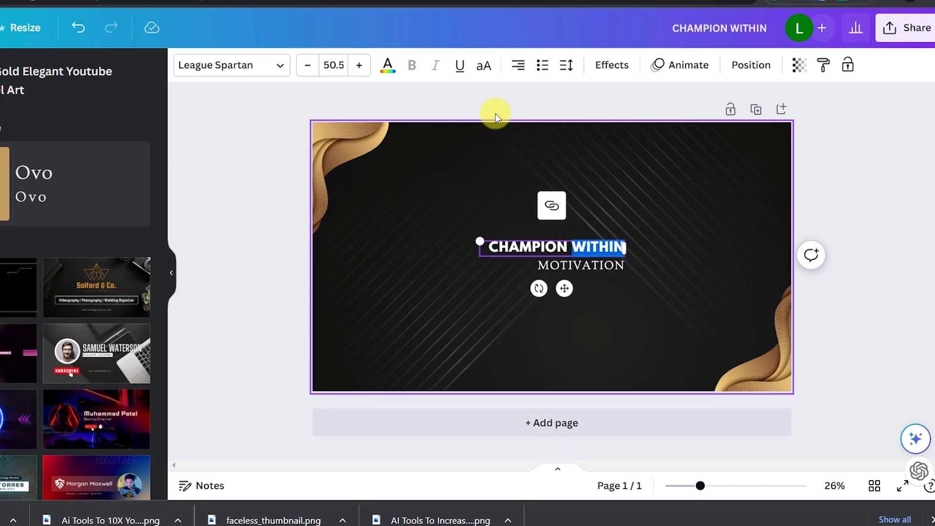
{"action": "left_click", "coordinate": [512, 285]}
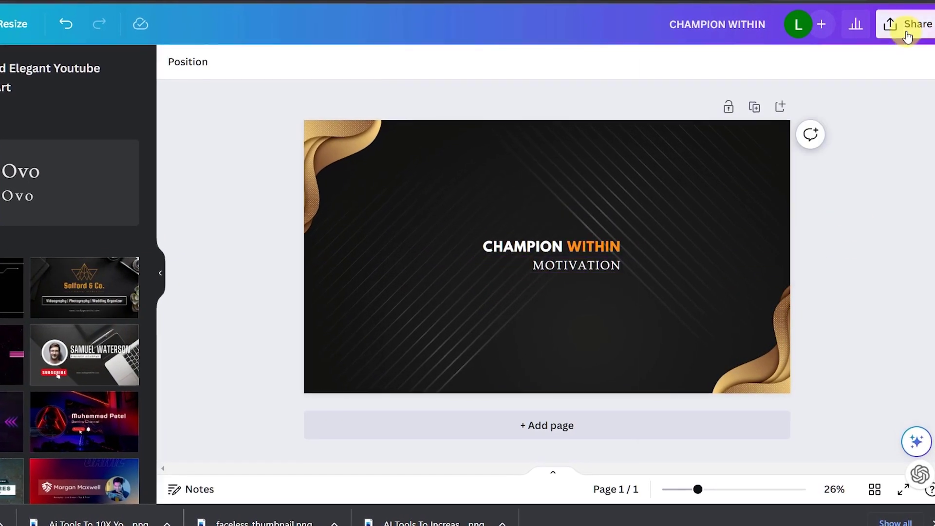
Download the banner as a PNG and upload it as the channel banner
{"action": "left_click", "coordinate": [907, 36]}
{"action": "left_click", "coordinate": [758, 396]}
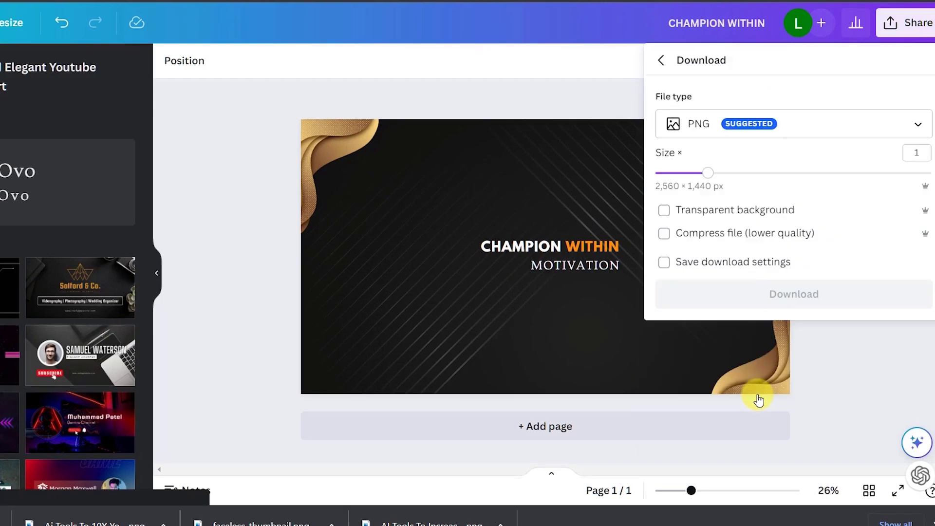
{"action": "left_click", "coordinate": [766, 294]}
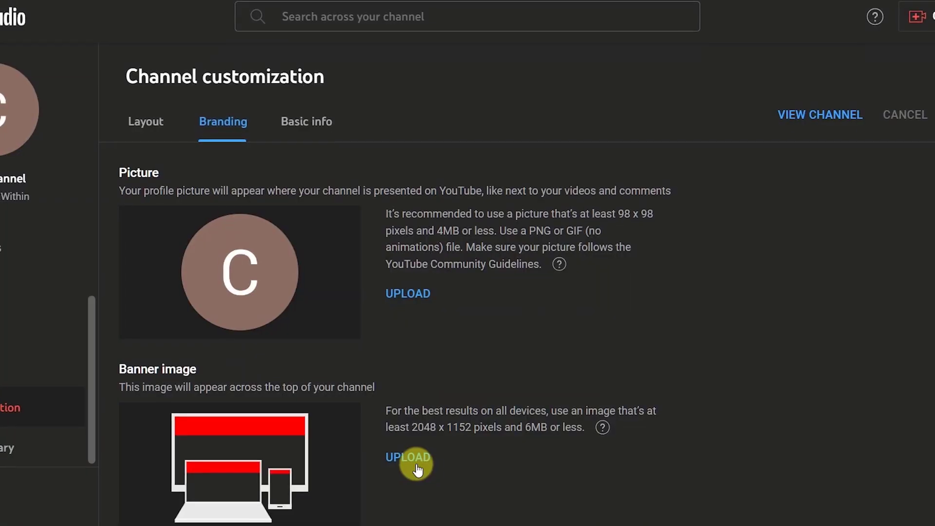
{"action": "left_click", "coordinate": [416, 467]}
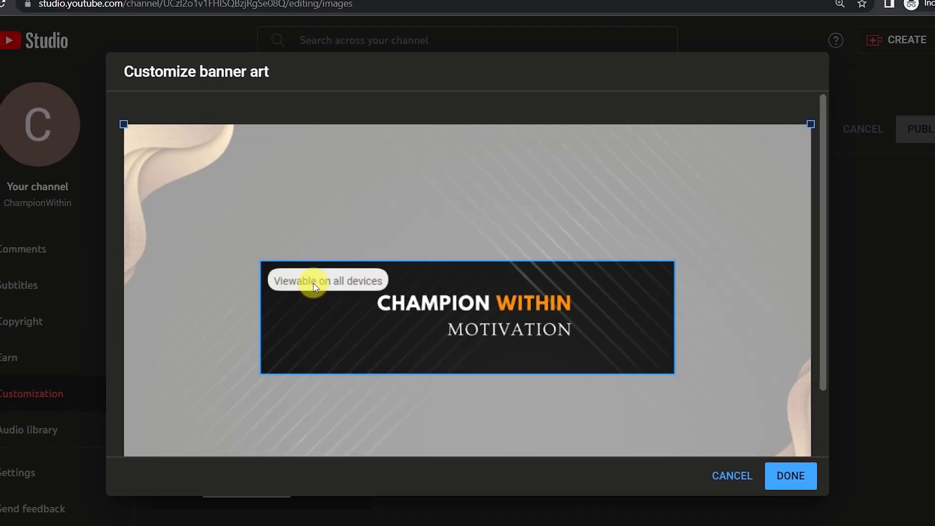
Confirm the banner crop so CHAMPION WITHIN becomes the channel banner
{"action": "left_click", "coordinate": [781, 471]}
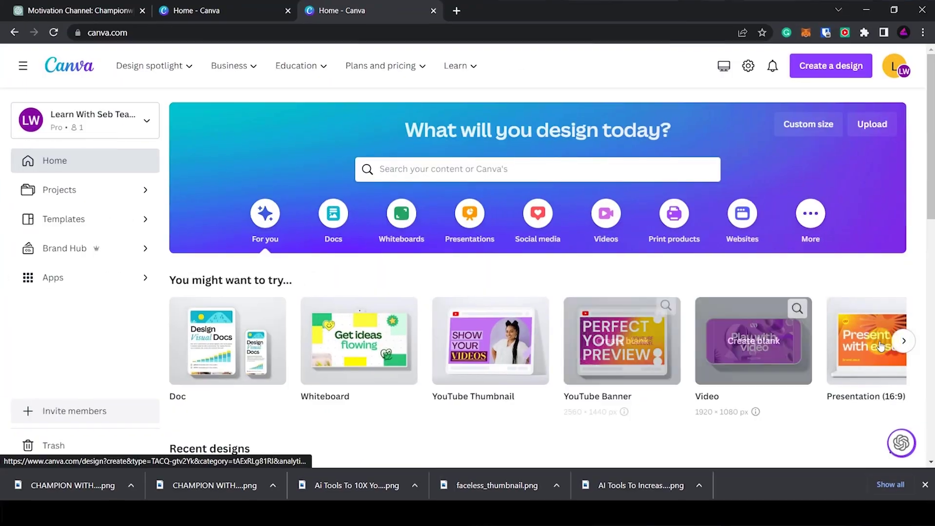
Search Canva for a YouTube logo and open the Black And Gold Elegant Fashion channel logo template
{"action": "left_click", "coordinate": [905, 342]}
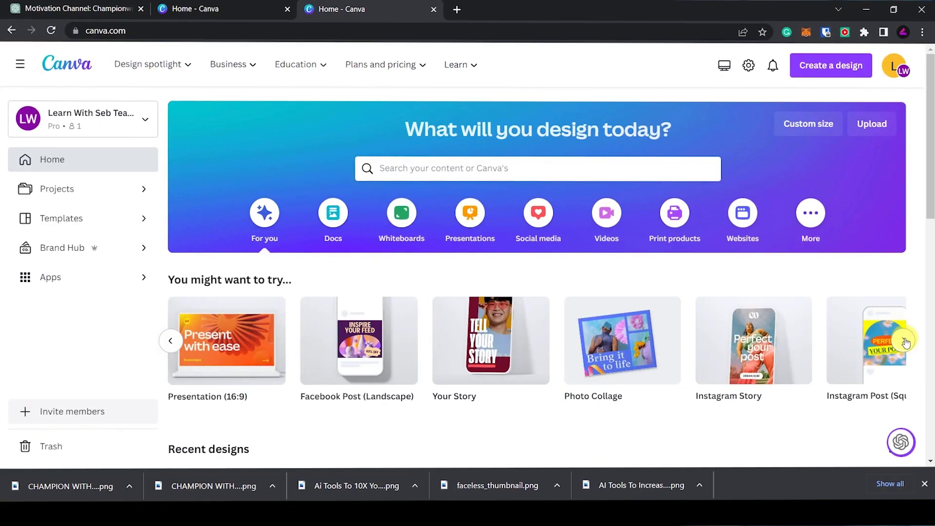
{"action": "left_click", "coordinate": [905, 342]}
{"action": "left_click", "coordinate": [485, 167]}
{"action": "type", "text": "youtube logo"}
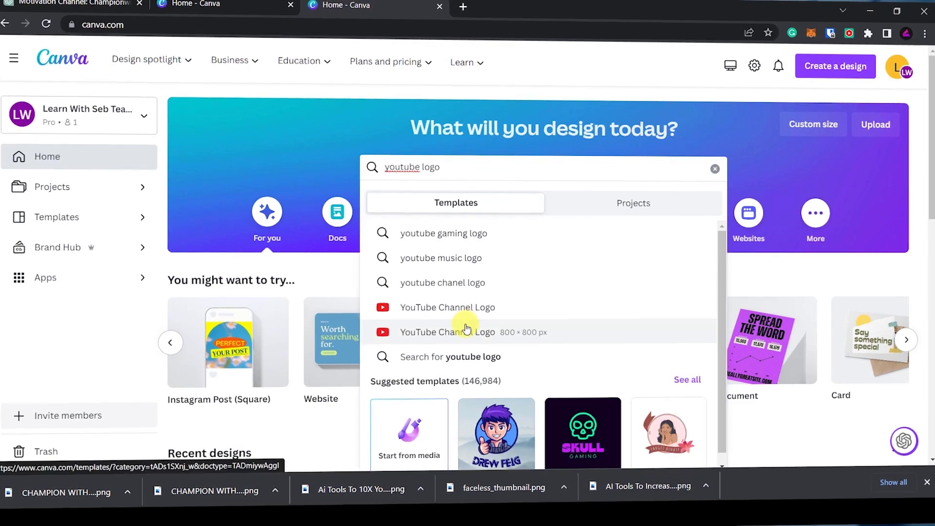
{"action": "left_click", "coordinate": [459, 307]}
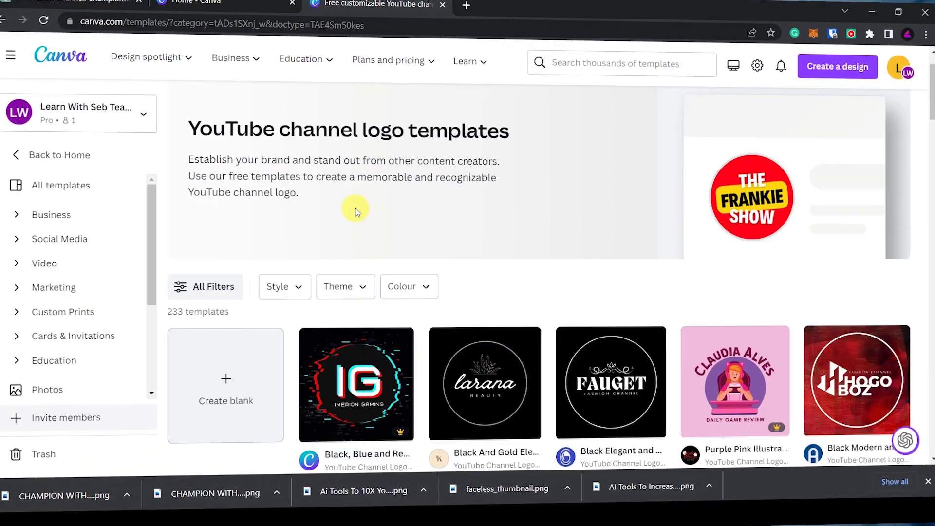
{"action": "scroll", "coordinate": [355, 208], "scroll_direction": "down", "scroll_amount": 3}
{"action": "left_click", "coordinate": [491, 198]}
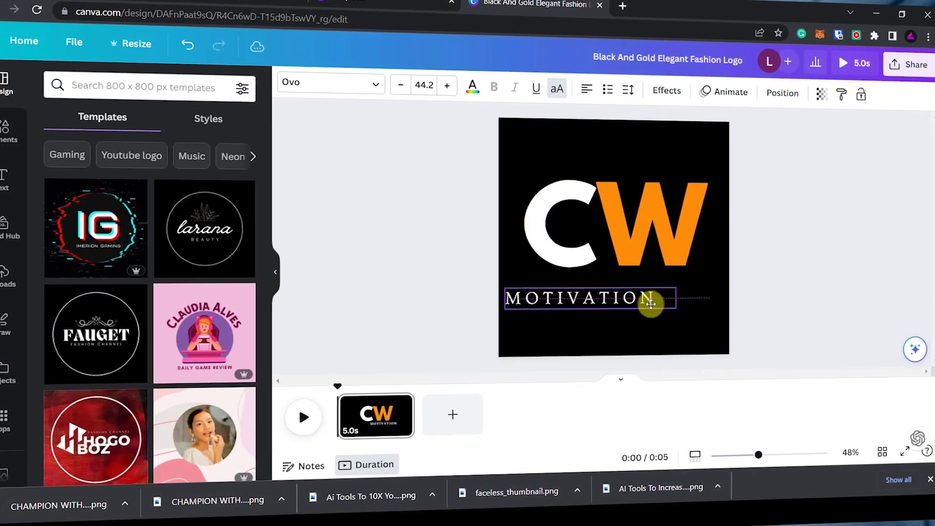
Upload the CW logo as the channel profile picture and confirm its crop
{"action": "left_click", "coordinate": [907, 65]}
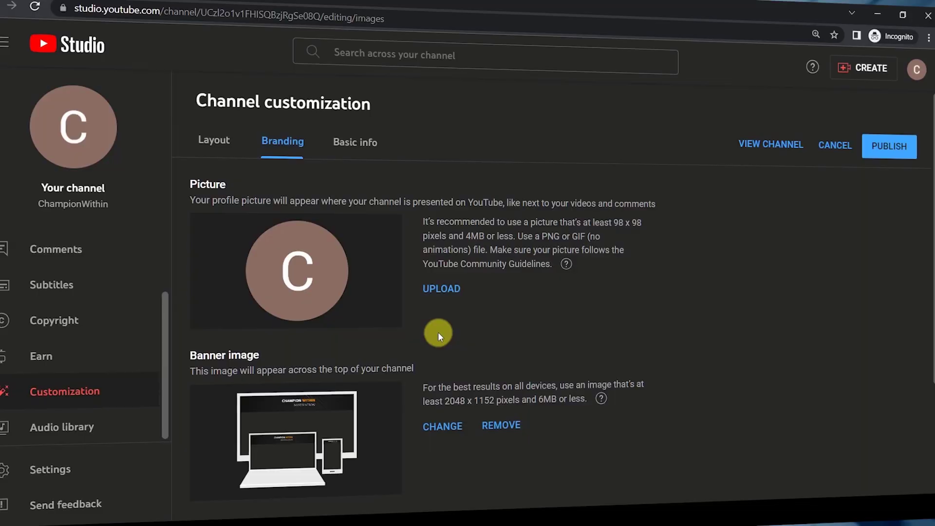
{"action": "left_click", "coordinate": [441, 289]}
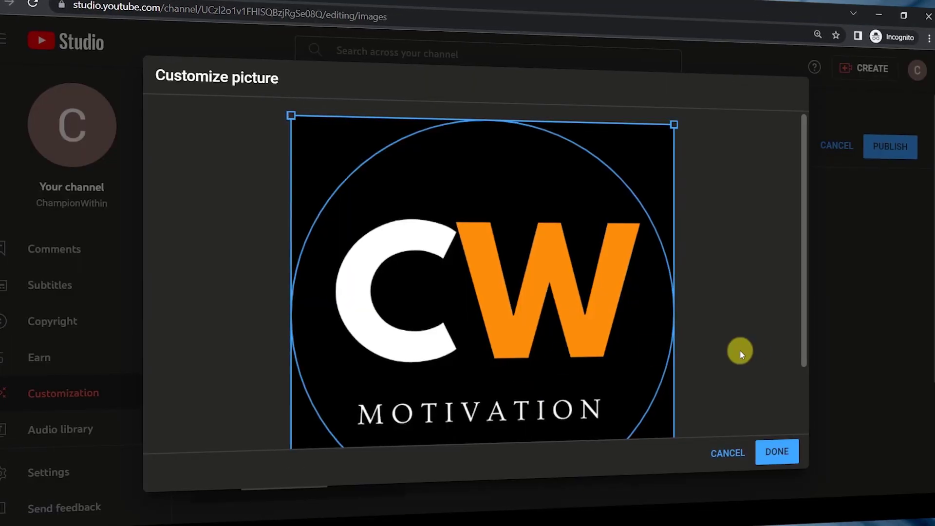
{"action": "scroll", "coordinate": [759, 347], "scroll_direction": "down", "scroll_amount": 2}
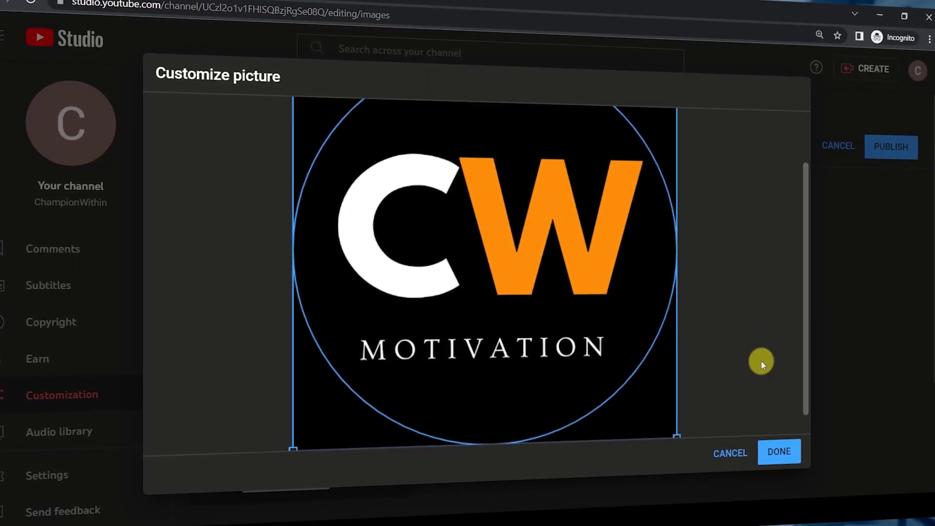
{"action": "left_click", "coordinate": [781, 453]}
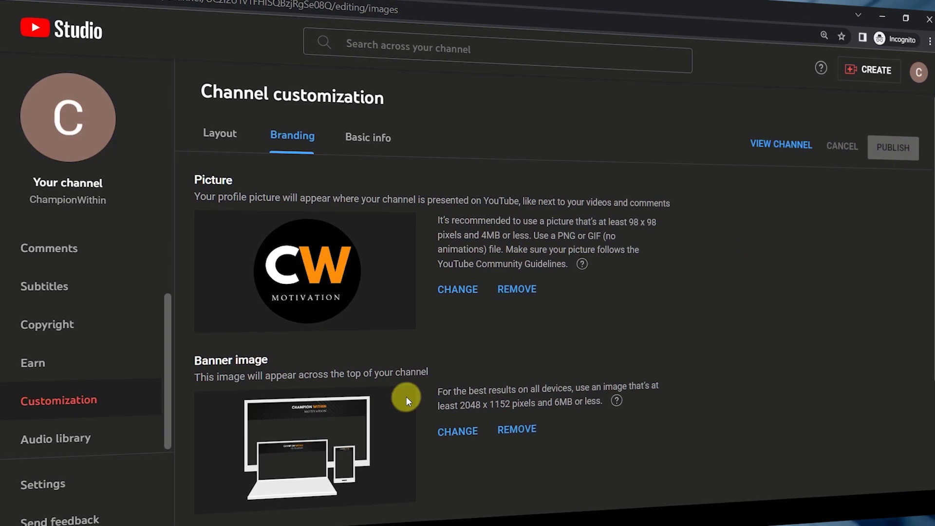
Set the CW logo as the video watermark, then view the public channel page
{"action": "scroll", "coordinate": [546, 401], "scroll_direction": "down", "scroll_amount": 3}
{"action": "scroll", "coordinate": [549, 400], "scroll_direction": "down", "scroll_amount": 1}
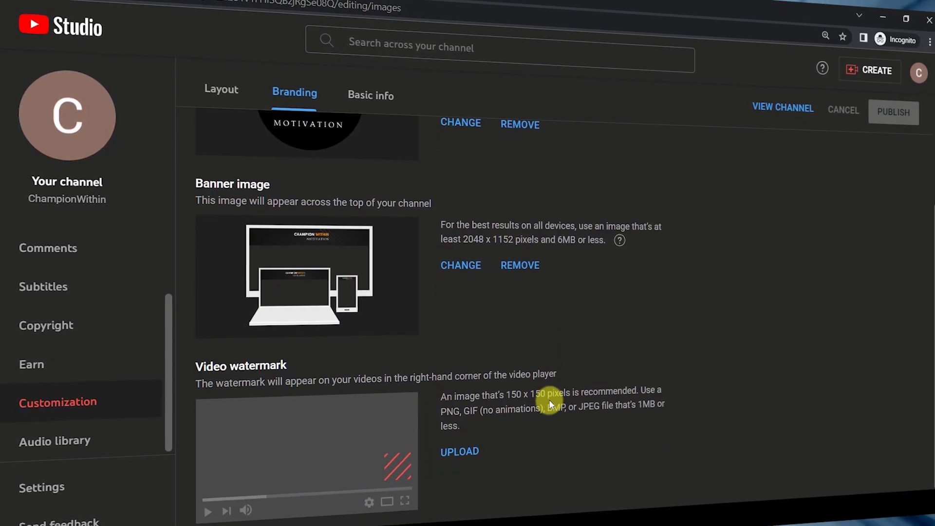
{"action": "left_click", "coordinate": [468, 451]}
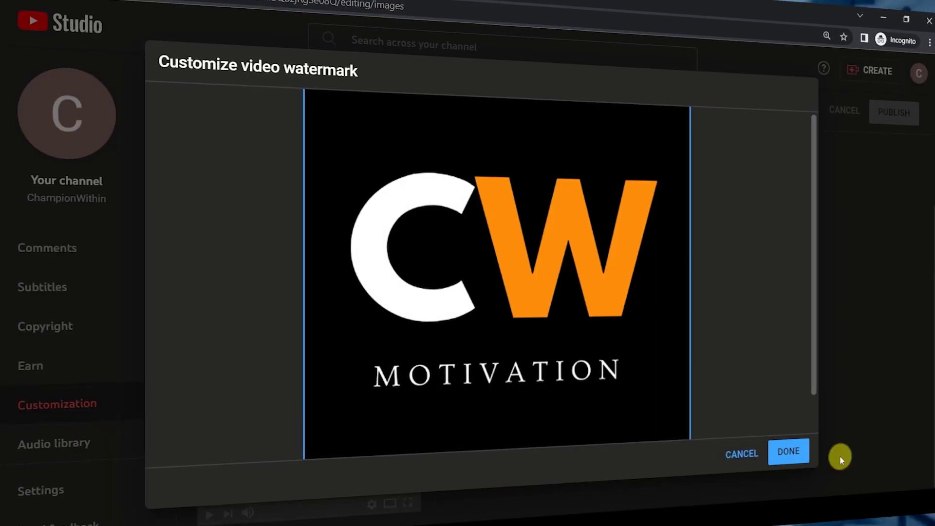
{"action": "left_click", "coordinate": [794, 453]}
{"action": "scroll", "coordinate": [465, 455], "scroll_direction": "up", "scroll_amount": 4}
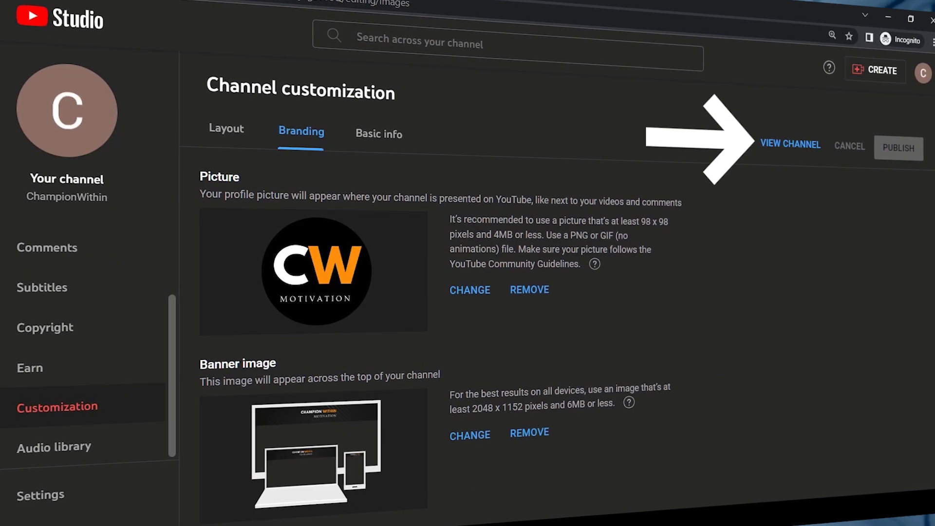
{"action": "left_click", "coordinate": [764, 143]}
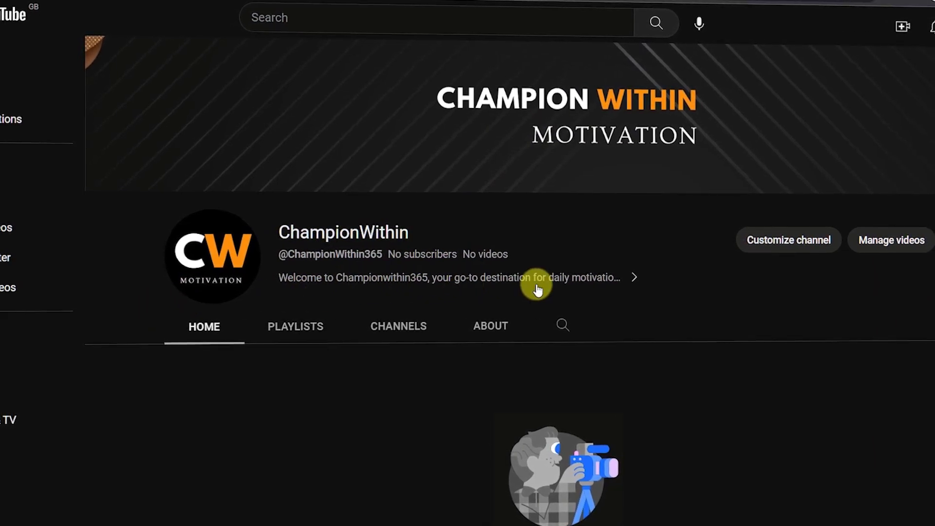
Ask ChatGPT for 10 viral, inspiring video ideas for the Champion Within motivational channel
{"action": "type", "text": "youtube video ideas for a channel called Champion Within."}
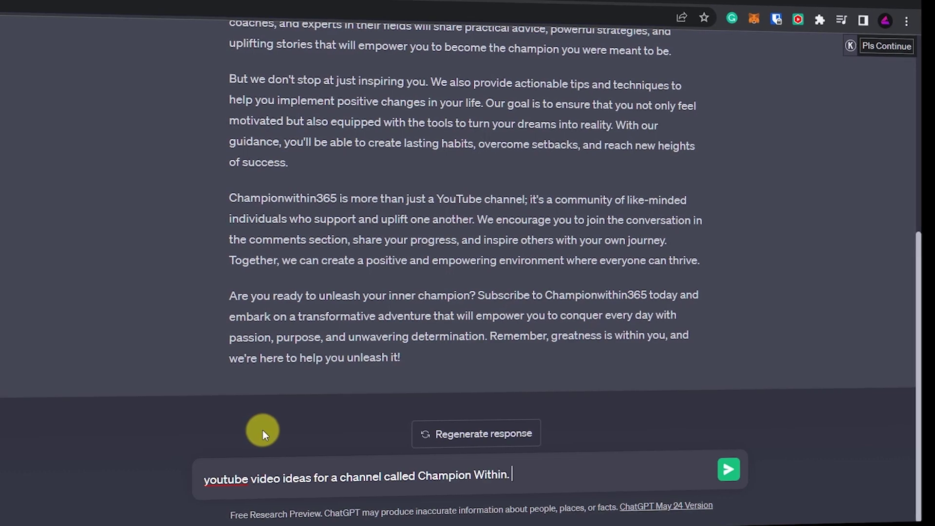
{"action": "type", "text": " It is a motivational channel to help inspire people to live better."}
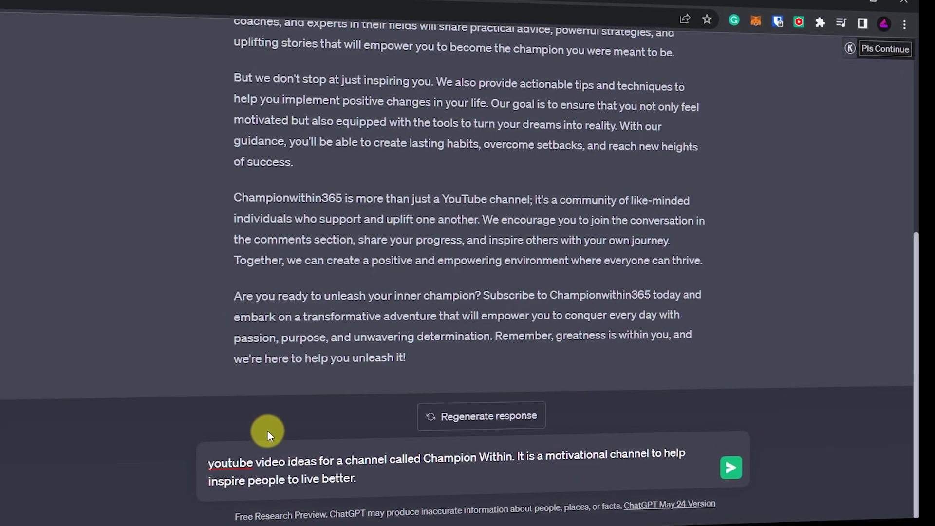
{"action": "type", "text": "Please provide viral and inspiring video ideas tjha"}
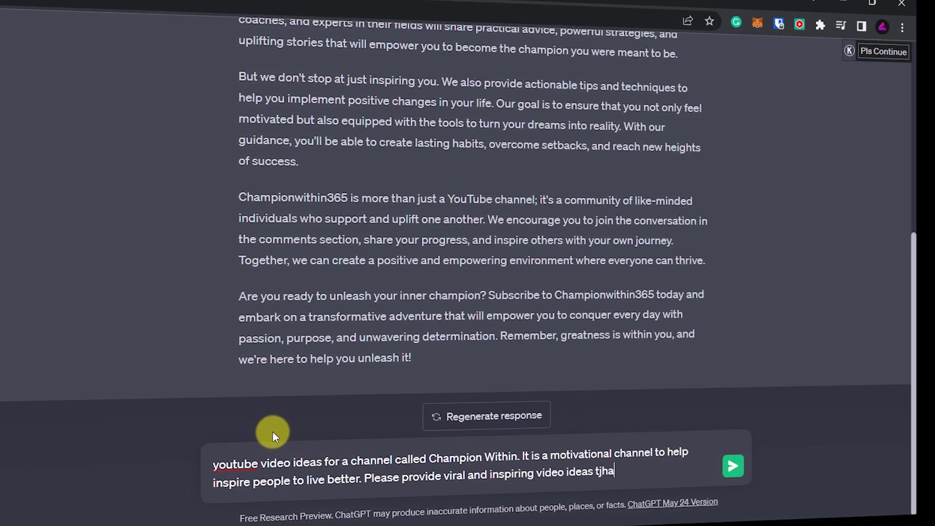
{"action": "key", "text": "BackSpace"}
{"action": "key", "text": "BackSpace"}
{"action": "key", "text": "BackSpace"}
{"action": "type", "text": "hat will get clicks and improve peoples lives. Provide 10 ideas."}
{"action": "key", "text": "Return"}
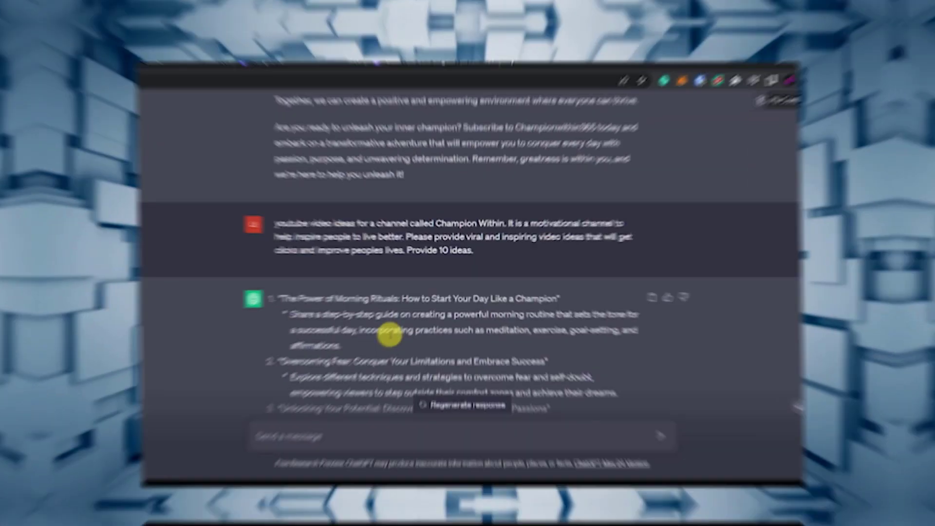
Request a YouTube script with an intro hook for idea 10, then review the generated script
{"action": "left_click_drag", "start_coordinate": [378, 359], "coordinate": [267, 307]}
{"action": "left_click", "coordinate": [286, 459]}
{"action": "type", "text": "Write a youtube"}
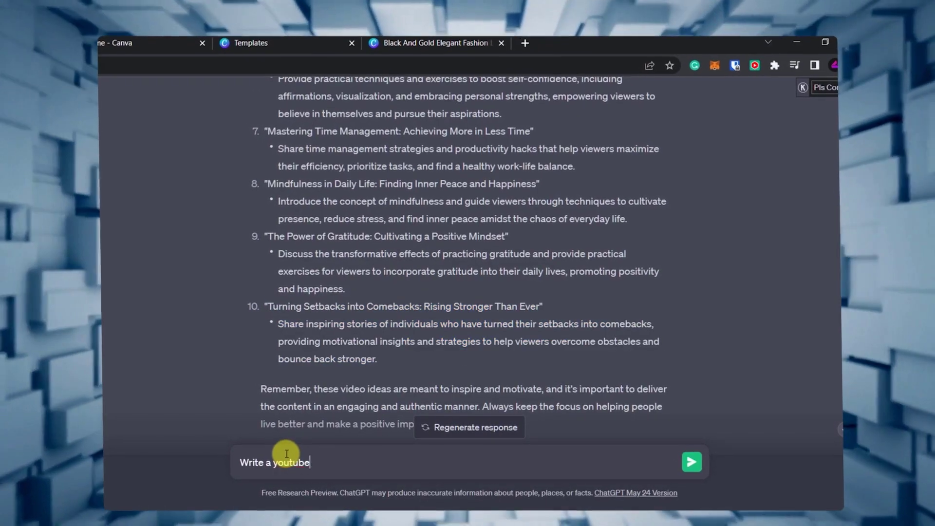
{"action": "type", "text": " script about"}
{"action": "type", "text": "\"Turning Setbacks into Comebacks: Rising Stronger Than Ever\"  Share inspiring stories of individuals who have turned their setbacks into comebacks, providing motivational insights and strategies to help viewers overcome obstacles and bounce back stronger."}
{"action": "key", "text": "shift+Return"}
{"action": "key", "text": "shift+Return"}
{"action": "type", "text": "In the intro include a hook to keep p"}
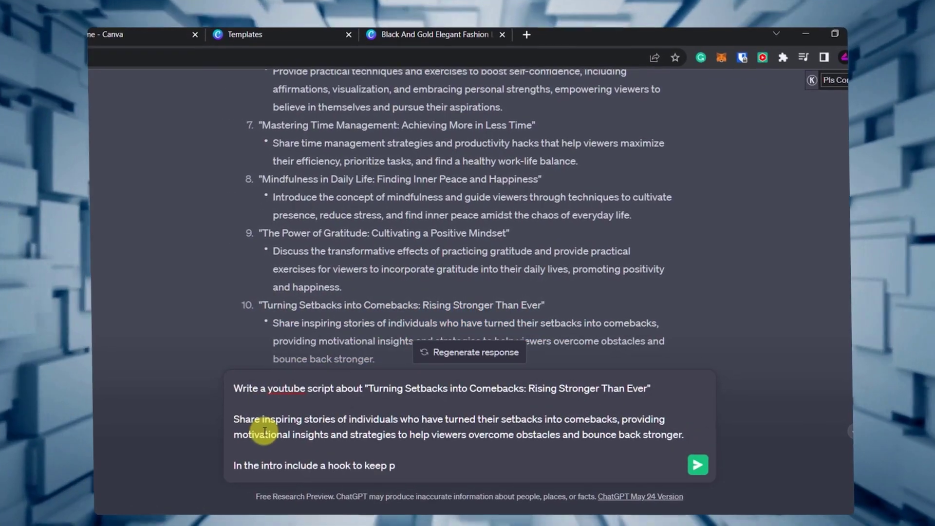
{"action": "type", "text": "eople watching such as reasons they should watch and the benefits they get."}
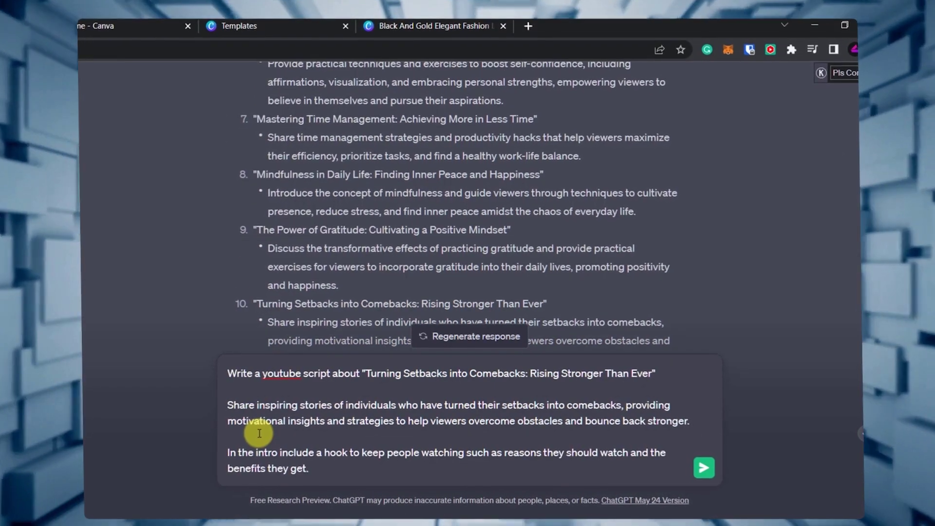
{"action": "key", "text": "Return"}
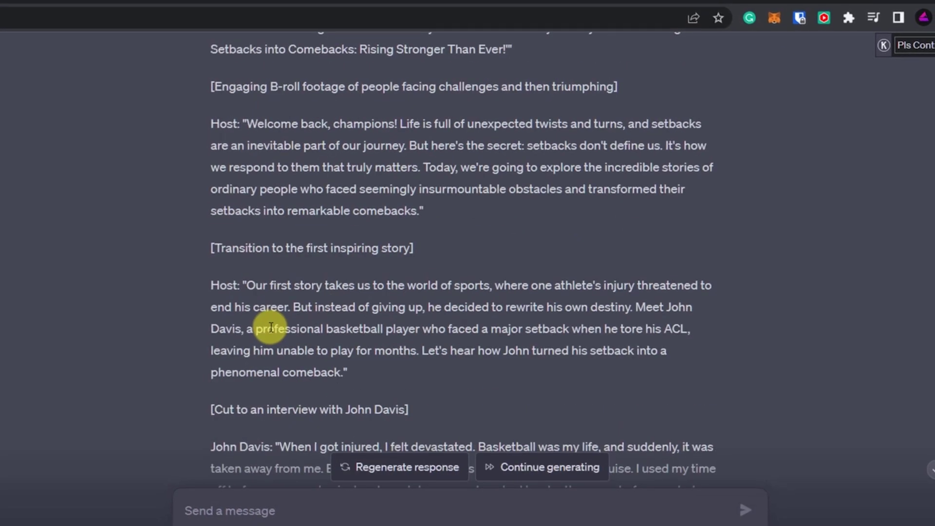
{"action": "scroll", "coordinate": [270, 327], "scroll_direction": "down", "scroll_amount": 2}
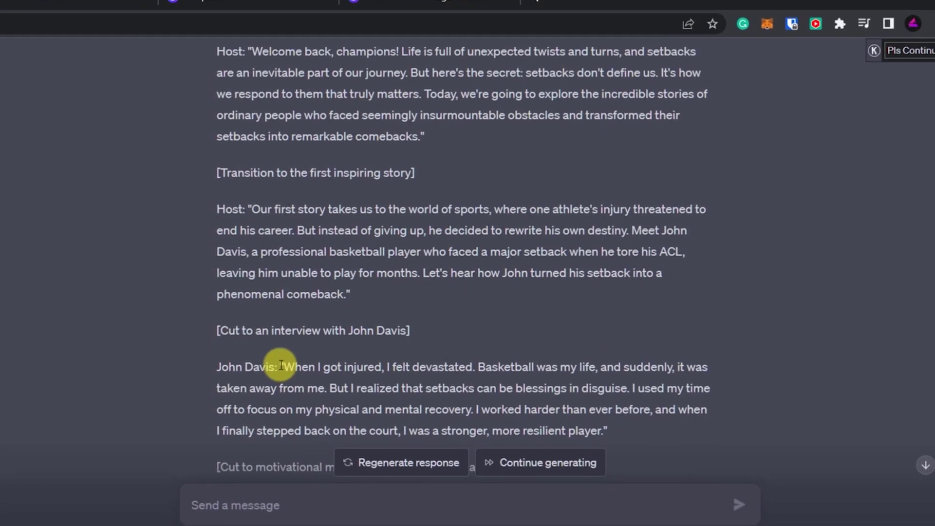
{"action": "scroll", "coordinate": [281, 364], "scroll_direction": "down", "scroll_amount": 8}
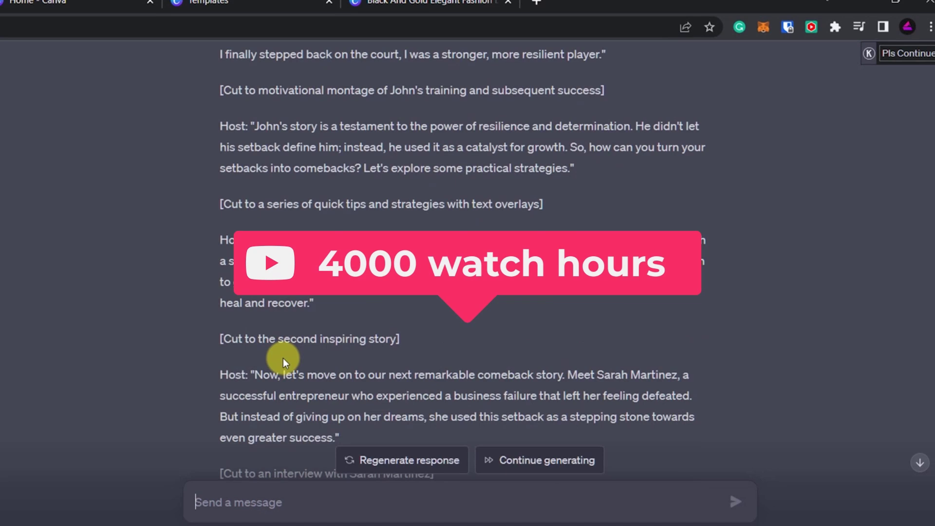
{"action": "scroll", "coordinate": [509, 367], "scroll_direction": "down", "scroll_amount": 5}
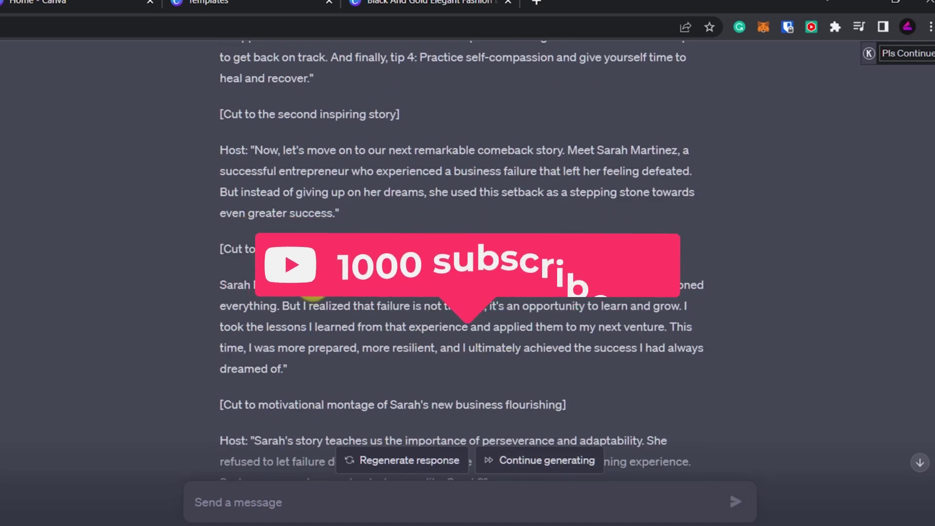
{"action": "scroll", "coordinate": [313, 284], "scroll_direction": "down", "scroll_amount": 3}
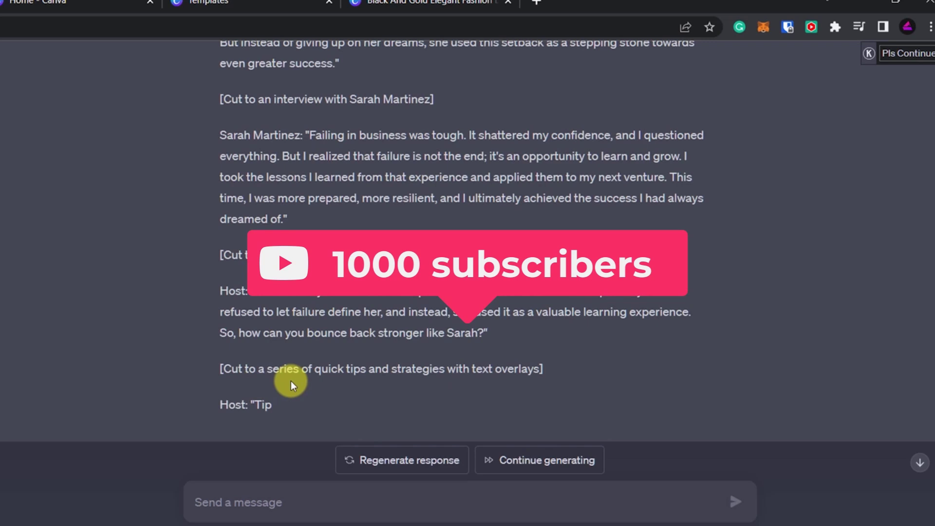
{"action": "scroll", "coordinate": [246, 171], "scroll_direction": "up", "scroll_amount": 15}
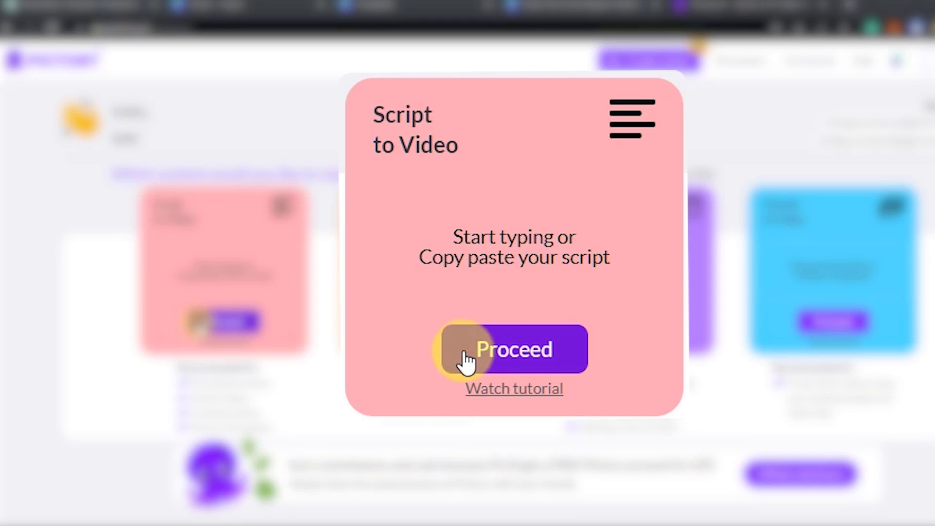
Start a Script to Video project and paste in the ChatGPT script
{"action": "left_click", "coordinate": [480, 361]}
{"action": "key", "text": "ctrl+v"}
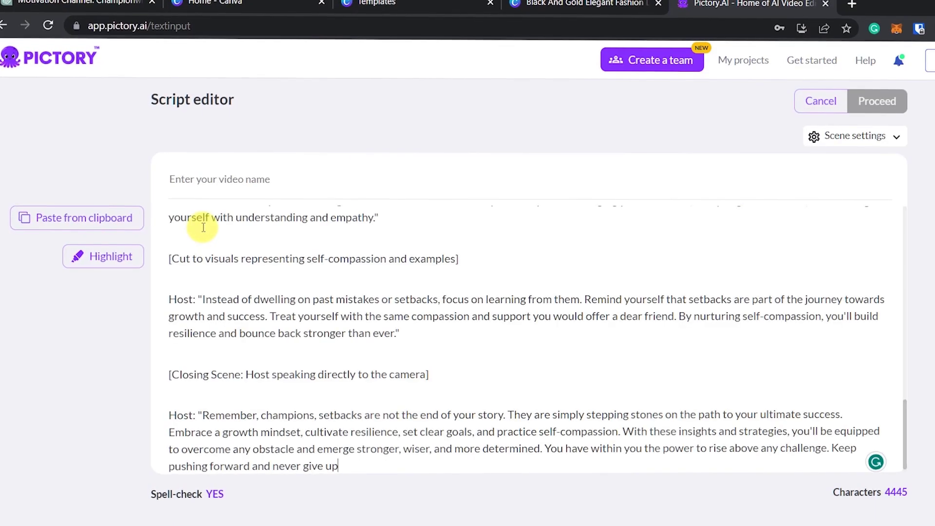
{"action": "scroll", "coordinate": [231, 262], "scroll_direction": "up", "scroll_amount": 10}
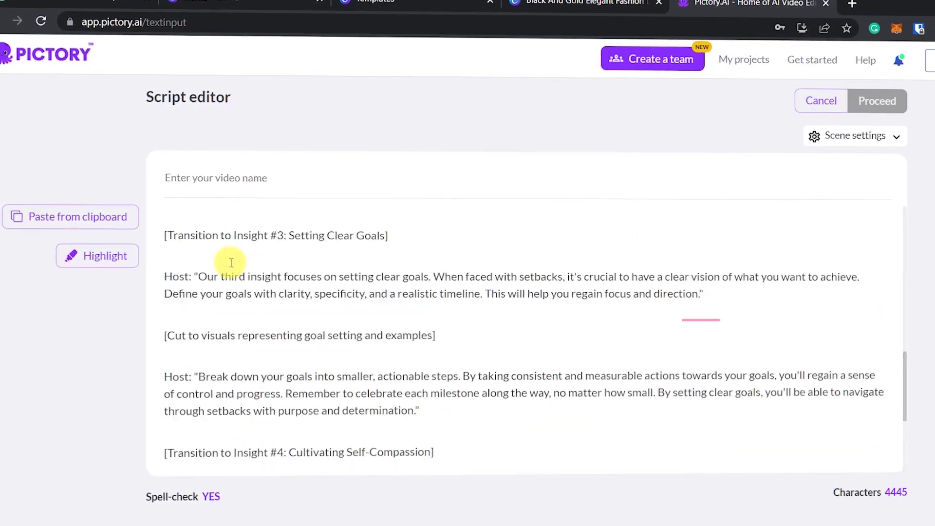
{"action": "scroll", "coordinate": [231, 262], "scroll_direction": "up", "scroll_amount": 10}
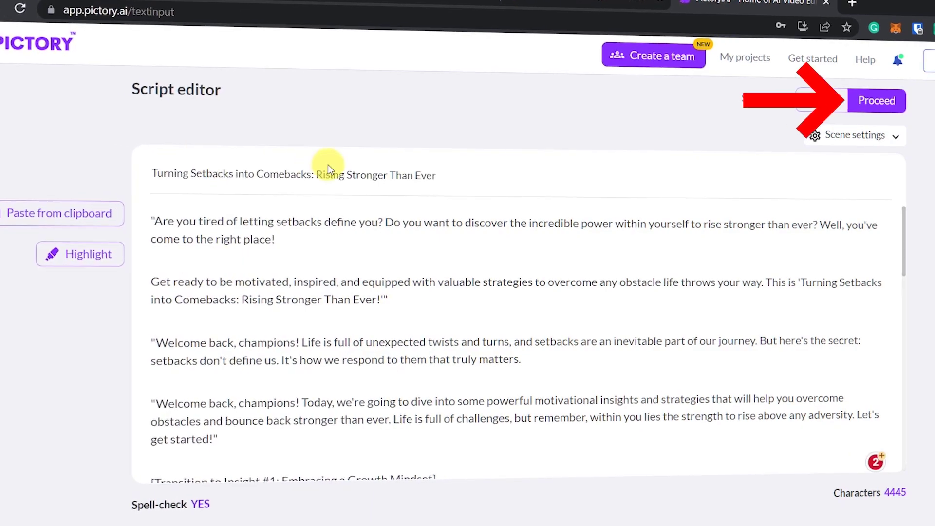
Choose the Professional video template in 16:9 widescreen
{"action": "left_click", "coordinate": [880, 103]}
{"action": "scroll", "coordinate": [536, 204], "scroll_direction": "down", "scroll_amount": 15}
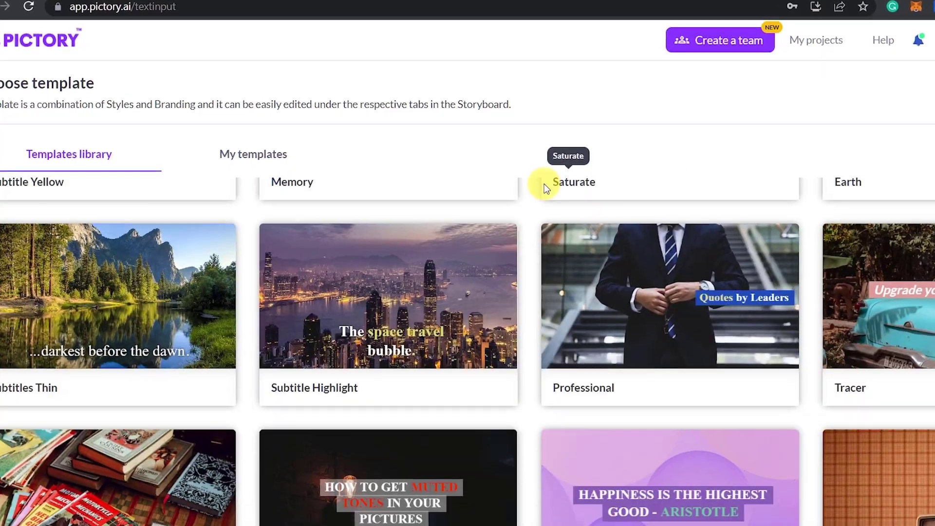
{"action": "scroll", "coordinate": [543, 184], "scroll_direction": "down", "scroll_amount": 7}
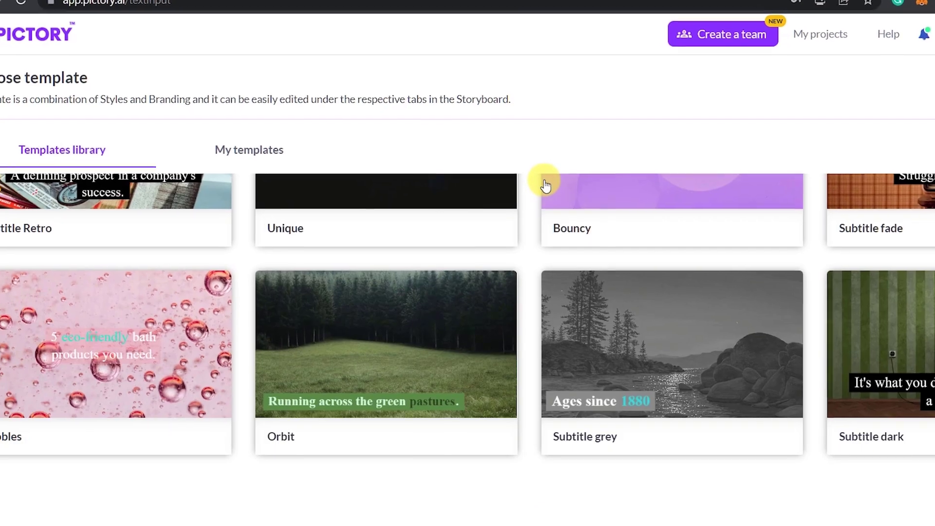
{"action": "scroll", "coordinate": [547, 382], "scroll_direction": "up", "scroll_amount": 10}
{"action": "scroll", "coordinate": [547, 385], "scroll_direction": "down", "scroll_amount": 3}
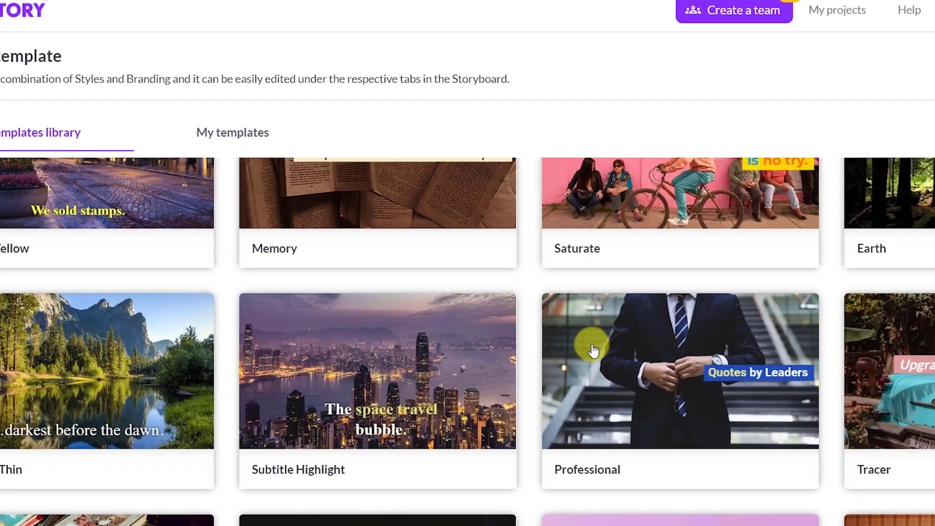
{"action": "mouse_move", "coordinate": [596, 354]}
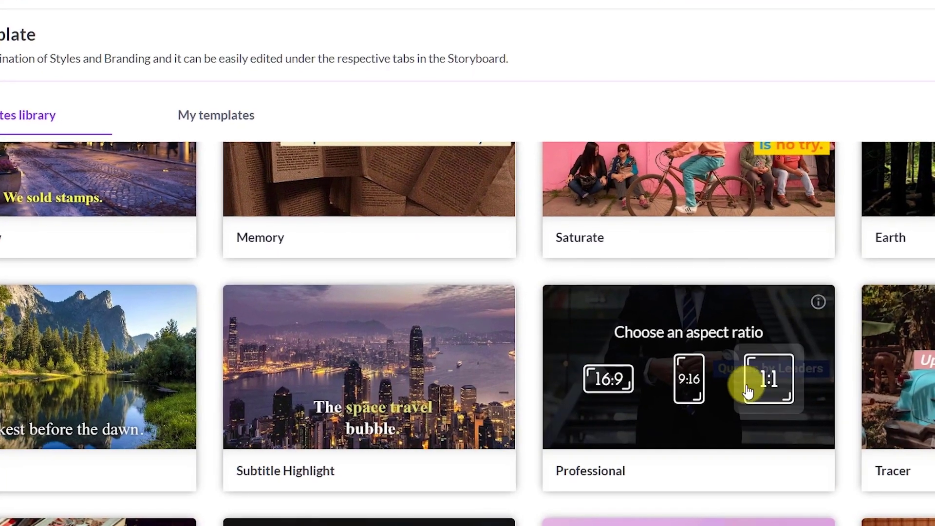
{"action": "left_click", "coordinate": [613, 384]}
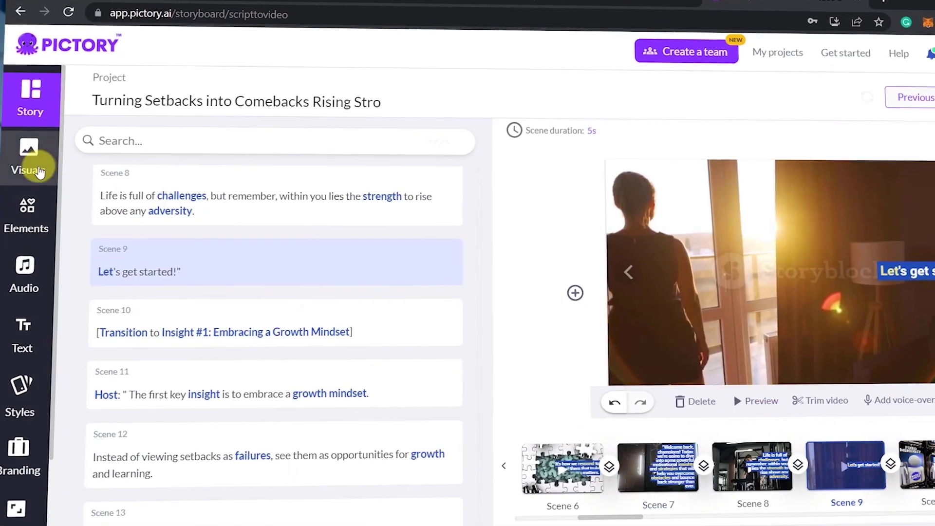
Apply the golden bokeh stock clip from the Visuals library to scene 9
{"action": "left_click", "coordinate": [39, 169]}
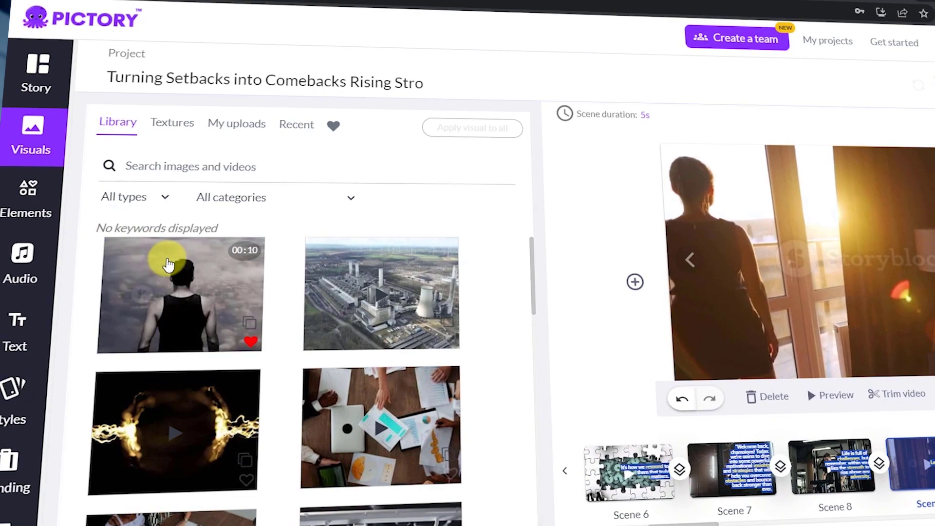
{"action": "scroll", "coordinate": [170, 264], "scroll_direction": "down", "scroll_amount": 10}
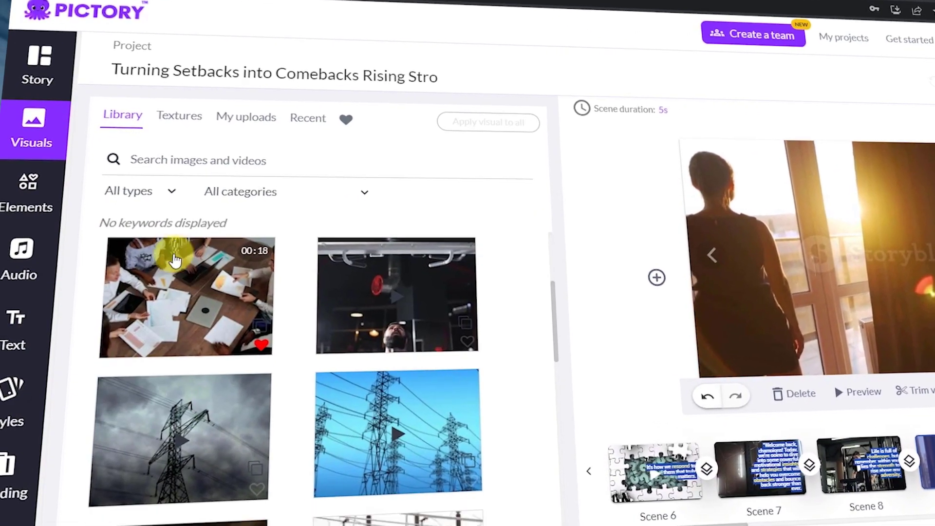
{"action": "scroll", "coordinate": [176, 258], "scroll_direction": "down", "scroll_amount": 4}
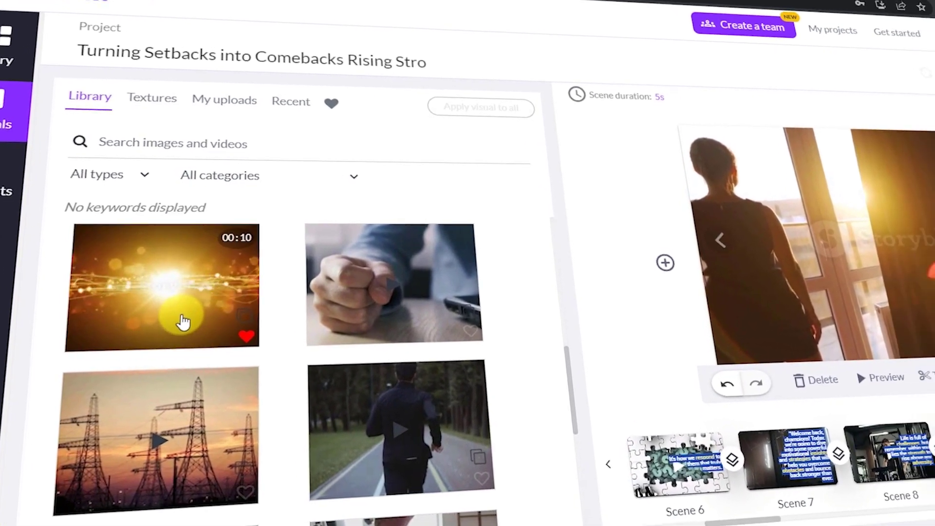
{"action": "left_click", "coordinate": [242, 333]}
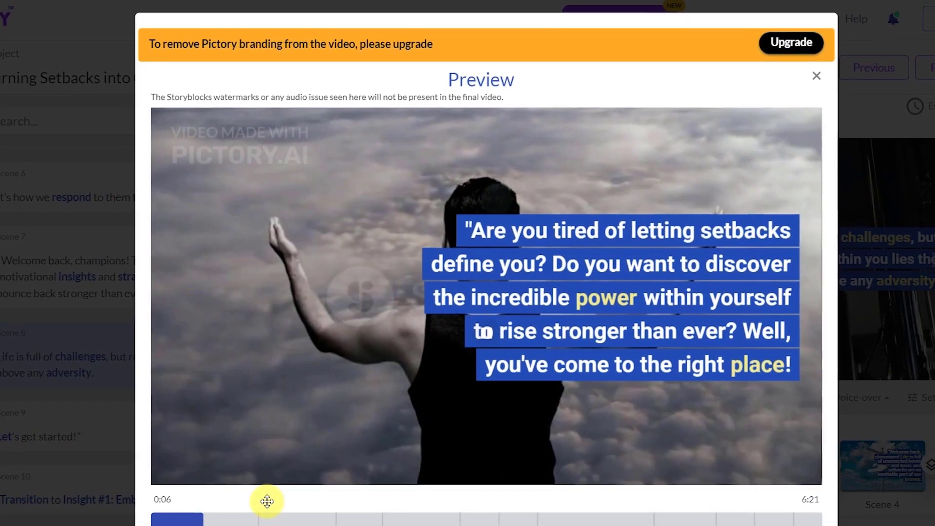
Jump the preview to Scene 2, then Scene 4 and later scenes, and scroll down the page
{"action": "left_click", "coordinate": [325, 523]}
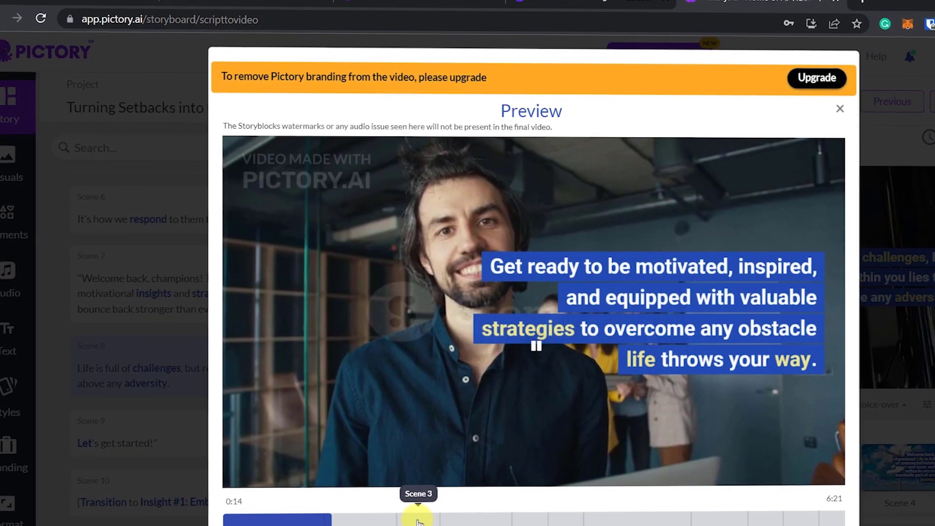
{"action": "left_click", "coordinate": [467, 521]}
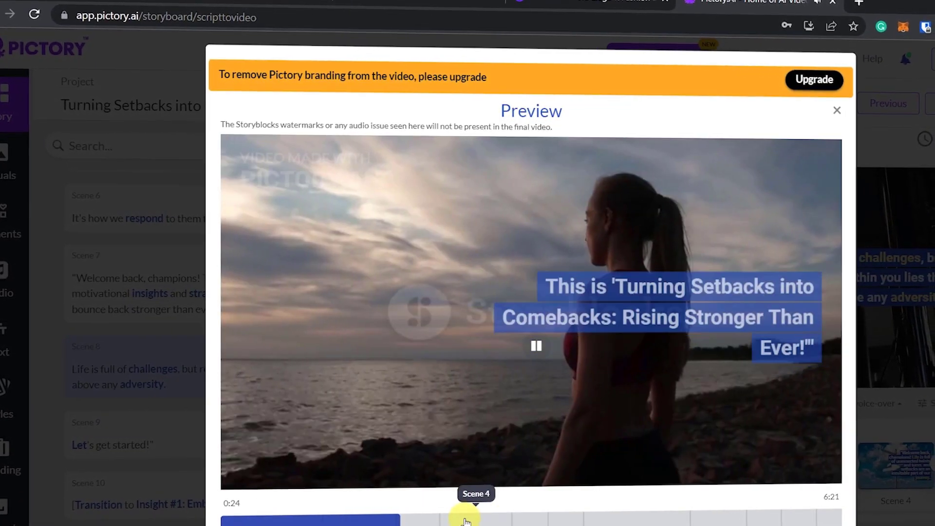
{"action": "left_click", "coordinate": [475, 521]}
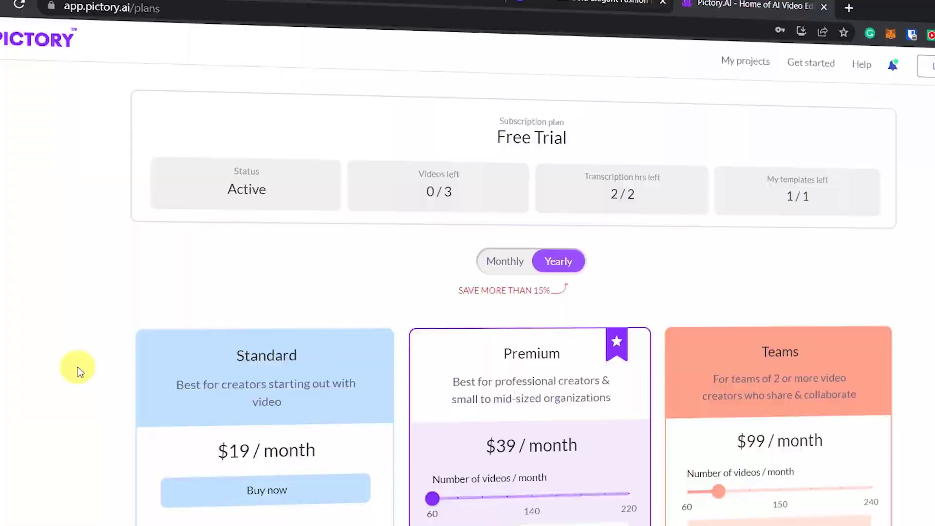
{"action": "scroll", "coordinate": [78, 371], "scroll_direction": "down", "scroll_amount": 3}
{"action": "scroll", "coordinate": [78, 371], "scroll_direction": "down", "scroll_amount": 1}
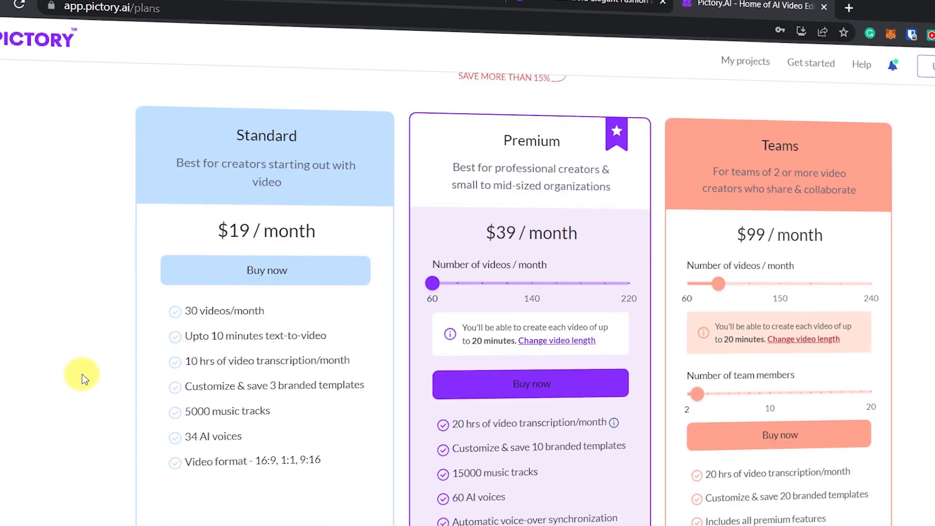
{"action": "scroll", "coordinate": [65, 411], "scroll_direction": "down", "scroll_amount": 1}
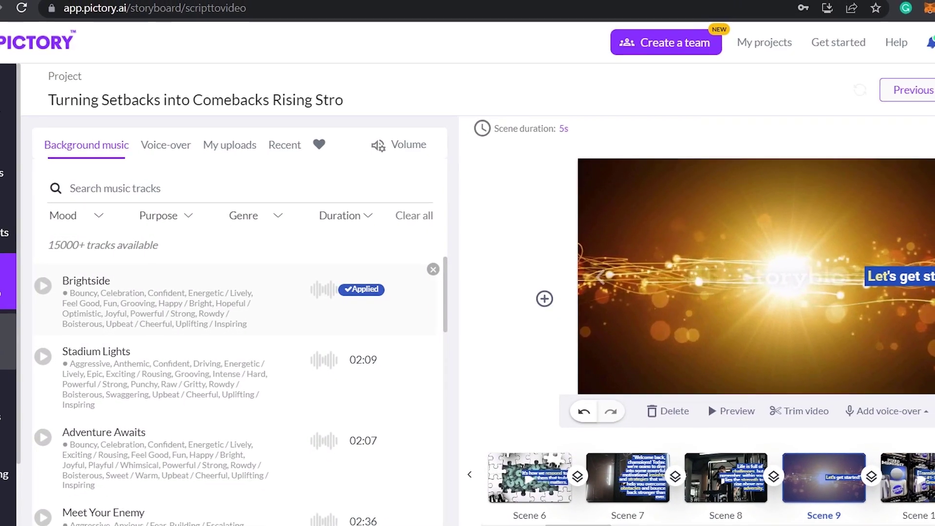
Open the Styles panel and step through the guided tour tips
{"action": "left_click", "coordinate": [5, 334]}
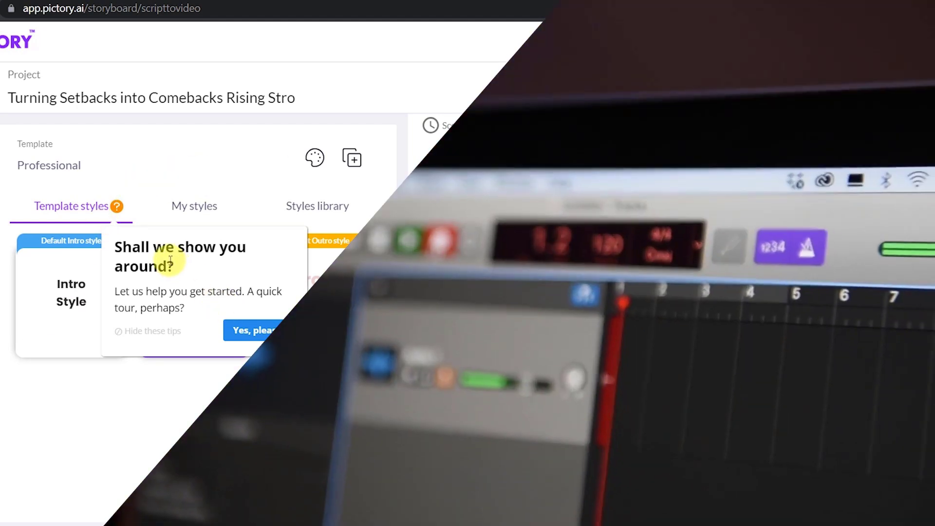
{"action": "left_click", "coordinate": [247, 330]}
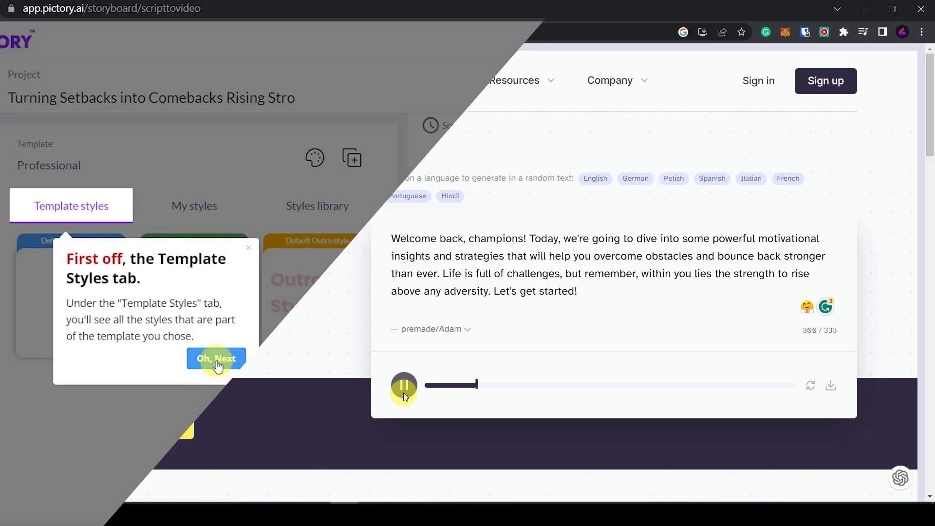
{"action": "left_click", "coordinate": [214, 358]}
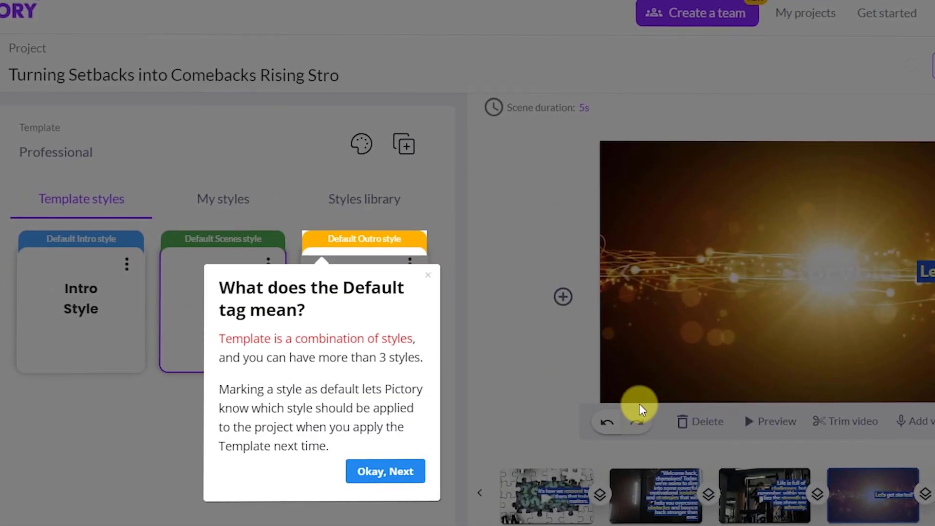
{"action": "left_click", "coordinate": [385, 473]}
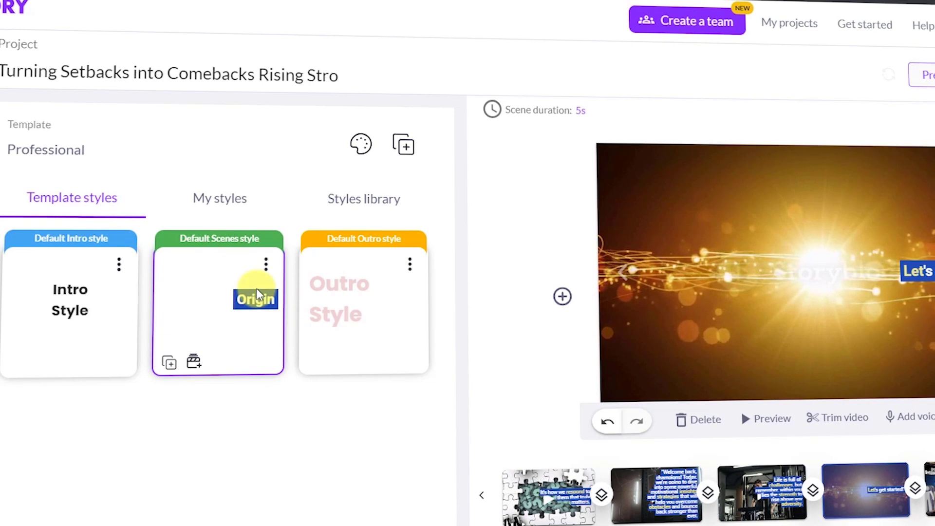
Open the Default Scenes style card's three-dot options menu
{"action": "left_click", "coordinate": [267, 265]}
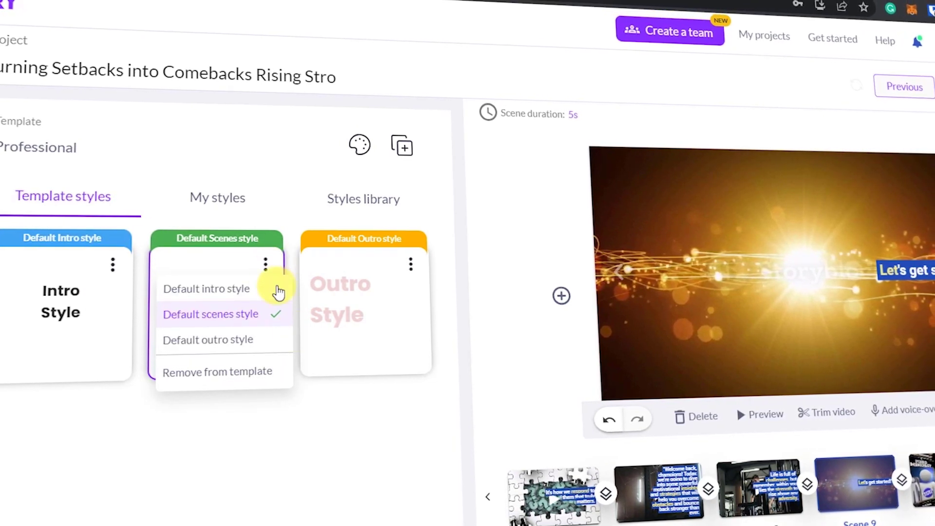
{"action": "left_click", "coordinate": [382, 502]}
{"action": "left_click", "coordinate": [267, 266]}
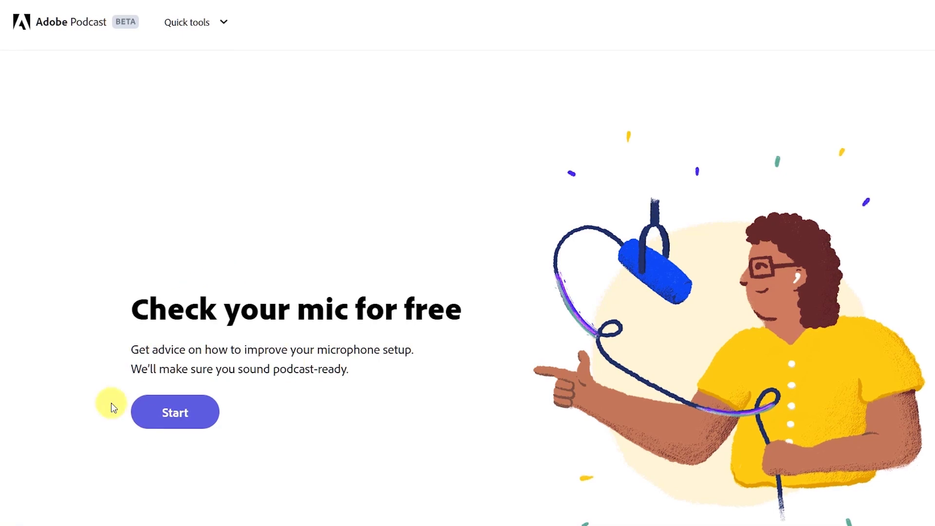
Run Adobe Podcast's free mic check, recording a test and stopping it for results
{"action": "left_click", "coordinate": [194, 425]}
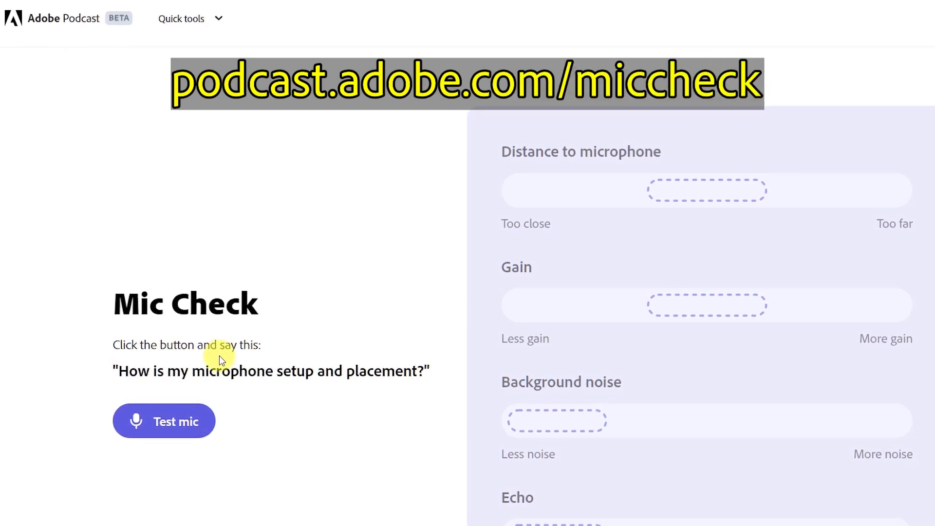
{"action": "left_click", "coordinate": [164, 431]}
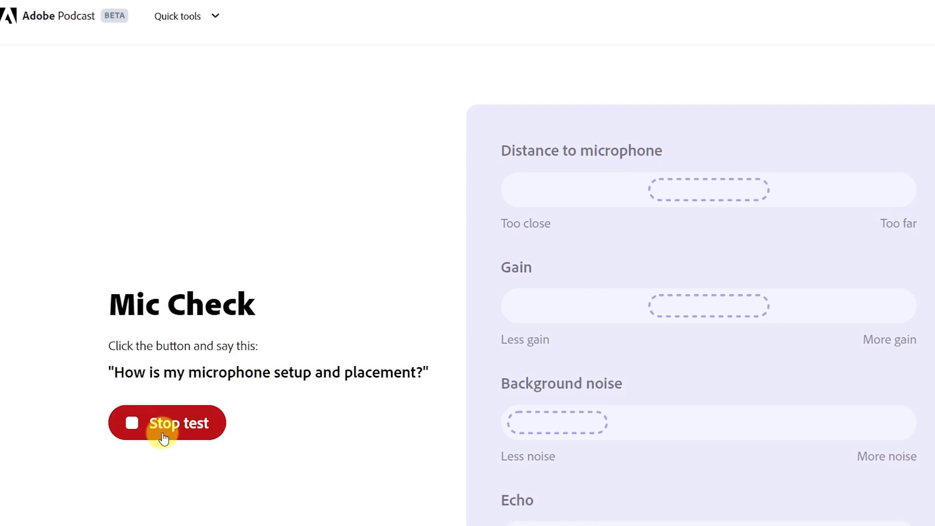
{"action": "left_click", "coordinate": [163, 433]}
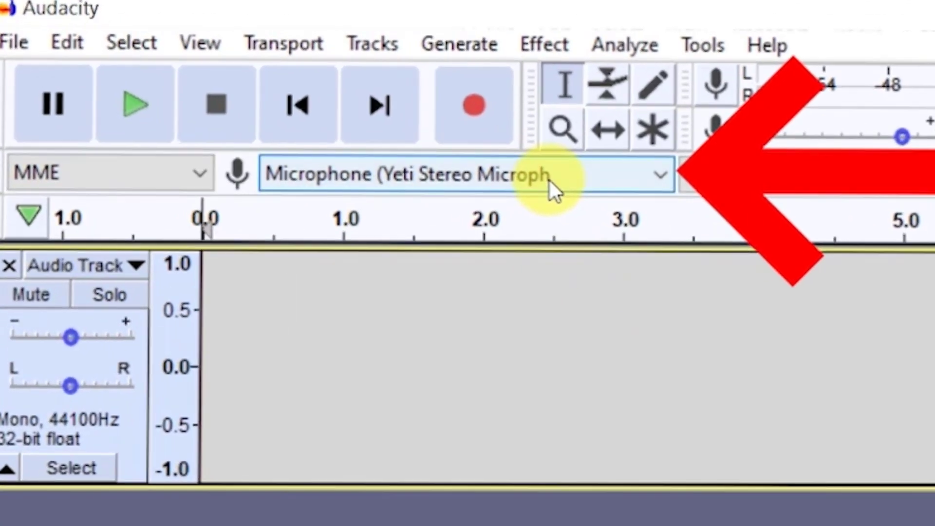
Set the Yeti Stereo Microphone as recording input and record the voice-over
{"action": "left_click", "coordinate": [211, 71]}
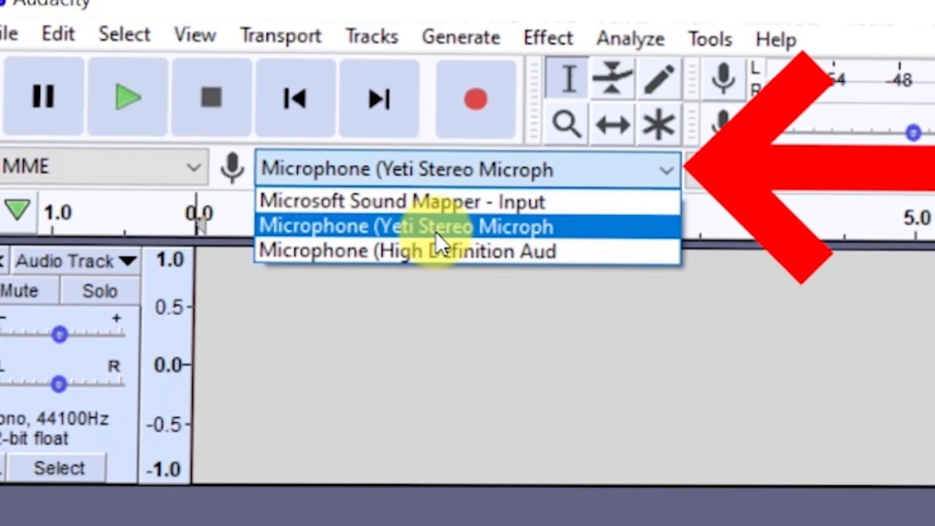
{"action": "left_click", "coordinate": [435, 224]}
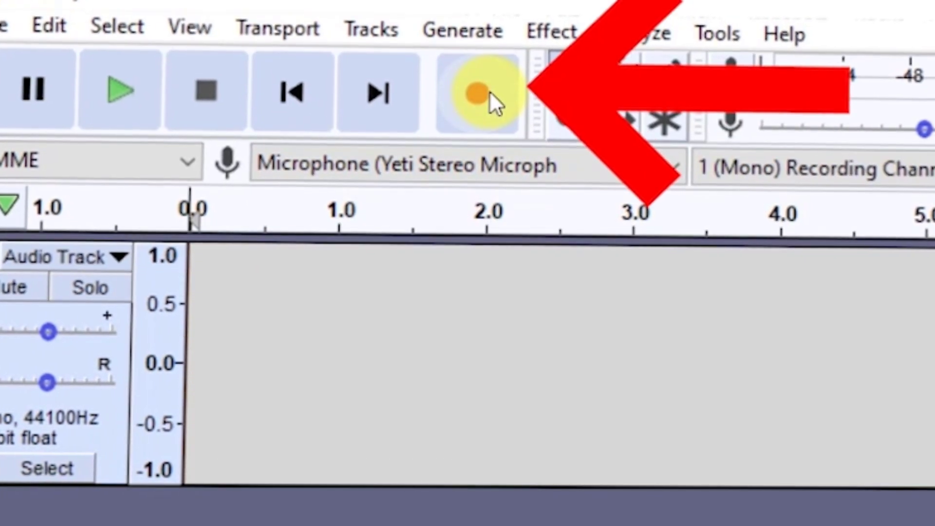
{"action": "left_click", "coordinate": [488, 95]}
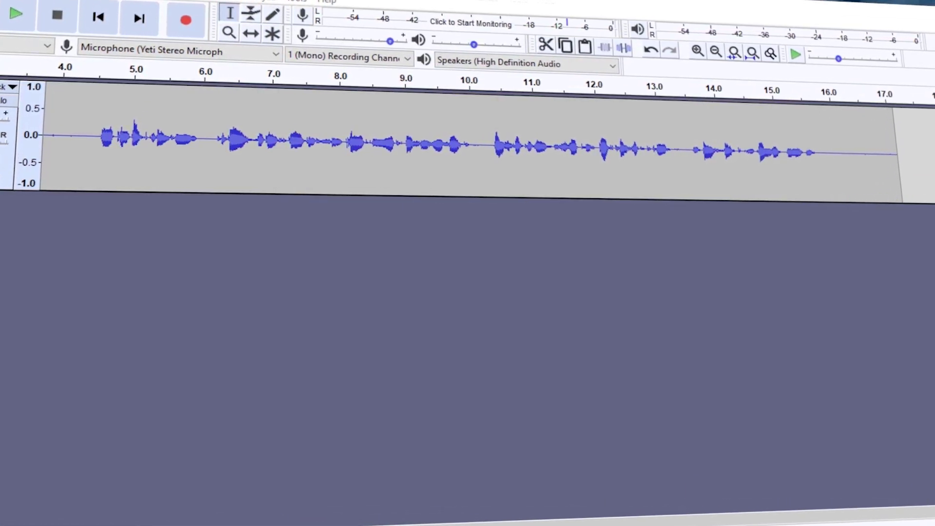
Capture the opening silence as the Noise Reduction noise profile
{"action": "scroll", "coordinate": [897, 484], "scroll_direction": "left", "scroll_amount": 10}
{"action": "left_click", "coordinate": [352, 113]}
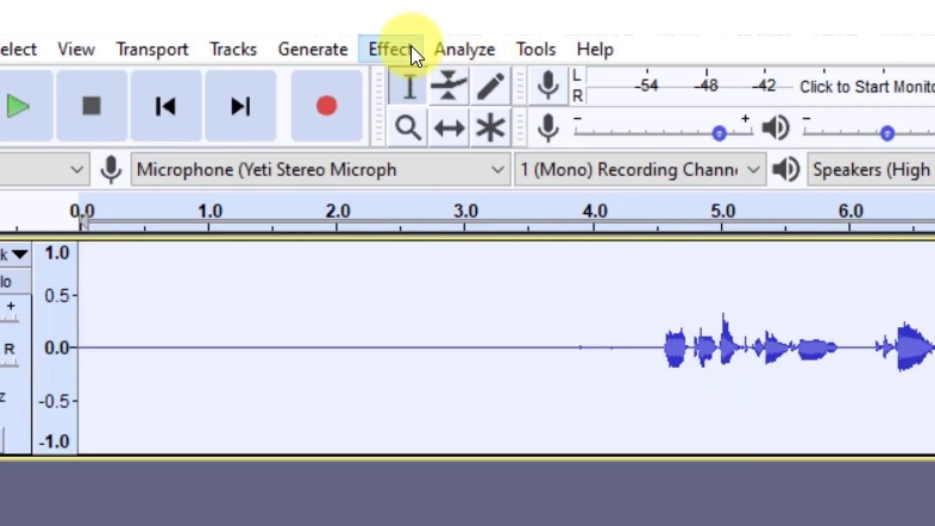
{"action": "left_click", "coordinate": [392, 49]}
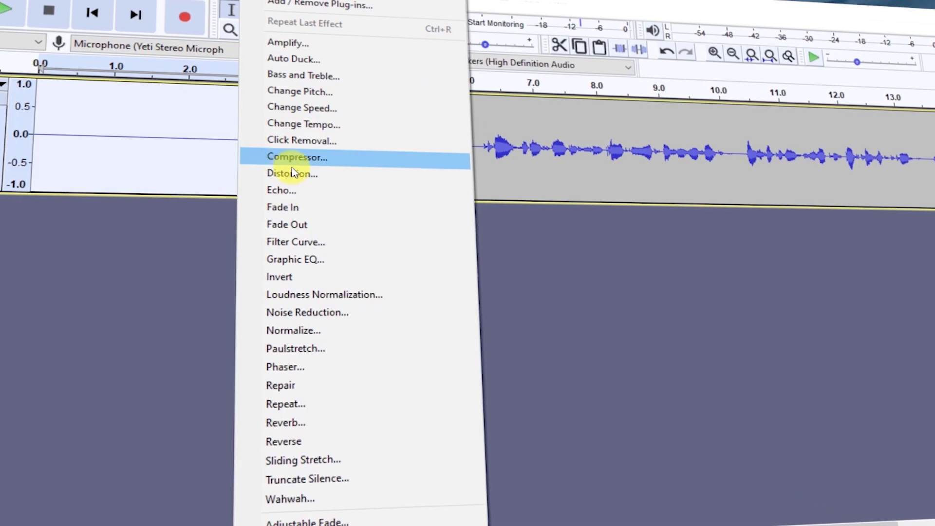
{"action": "left_click", "coordinate": [309, 312]}
{"action": "left_click", "coordinate": [590, 215]}
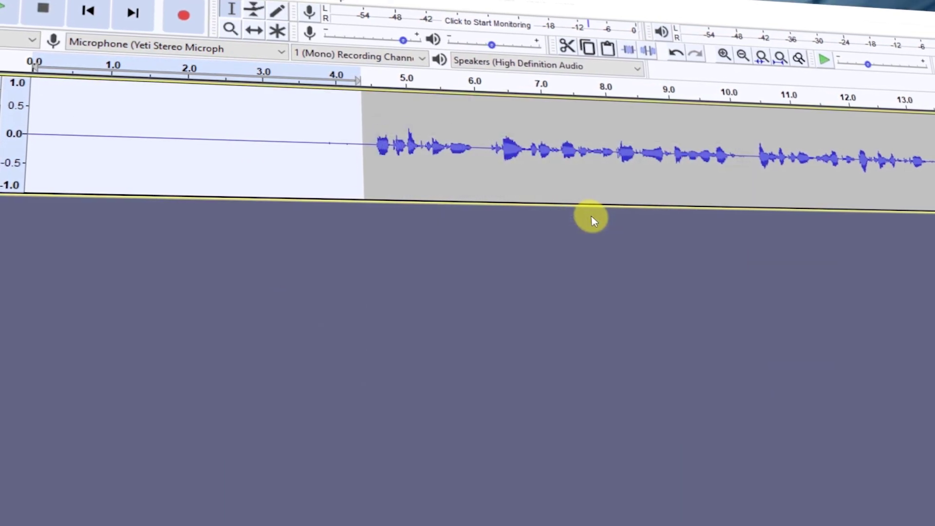
Select the whole recording and apply Repeat Noise Reduction
{"action": "left_click", "coordinate": [430, 185]}
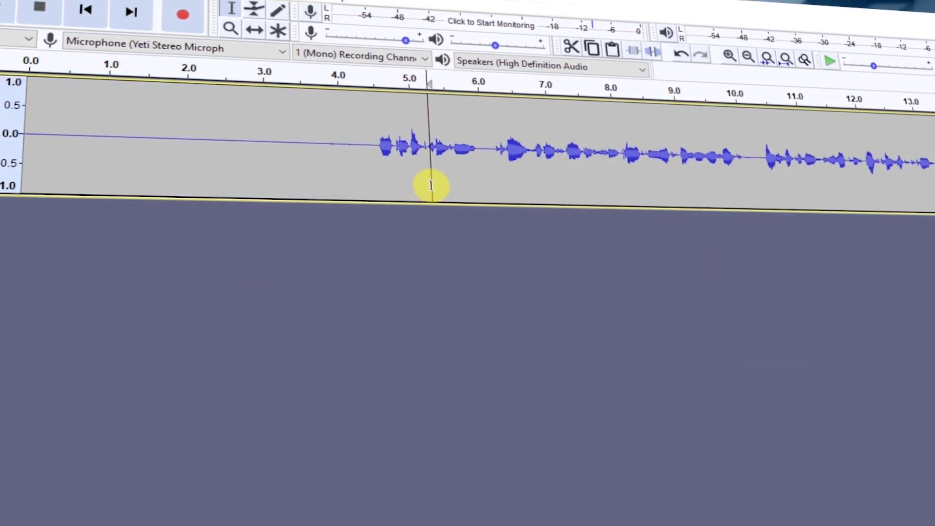
{"action": "key", "text": "ctrl+a"}
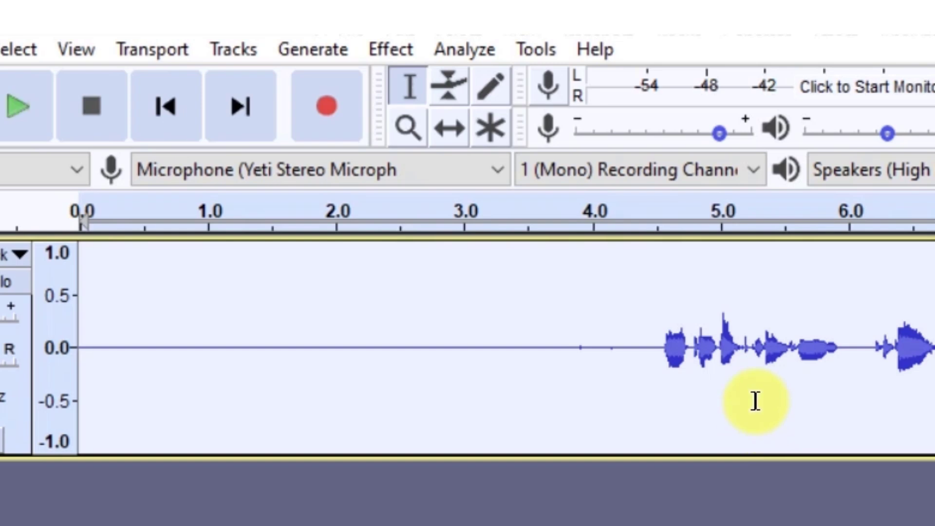
{"action": "left_click", "coordinate": [411, 45]}
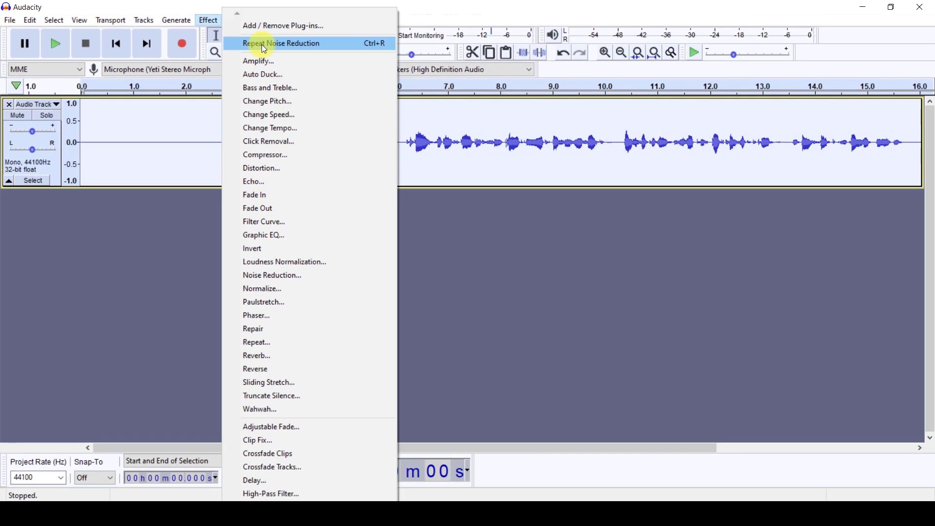
{"action": "left_click", "coordinate": [262, 45]}
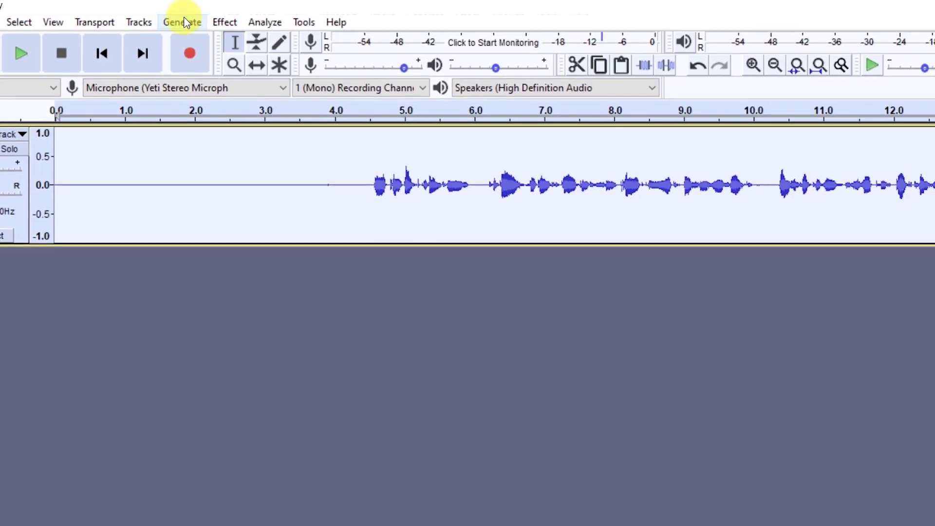
Apply the Filter Curve EQ 'Low rolloff for speech' preset to the voice track, cutting lows below ~100Hz
{"action": "left_click", "coordinate": [208, 20]}
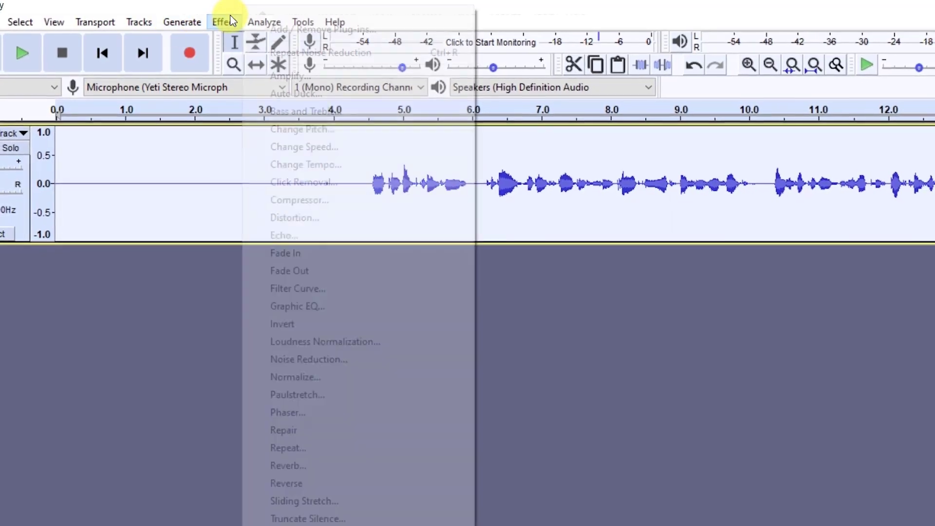
{"action": "left_click", "coordinate": [326, 285]}
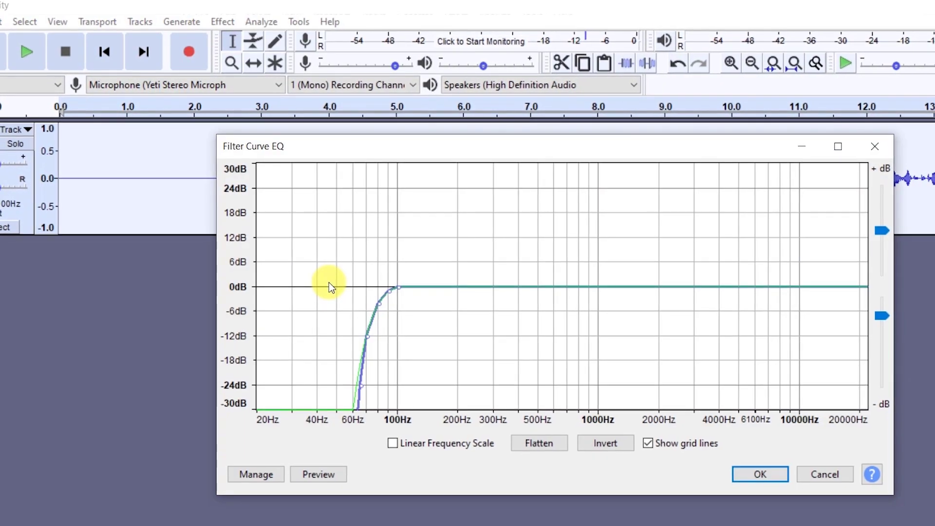
{"action": "left_click", "coordinate": [263, 470]}
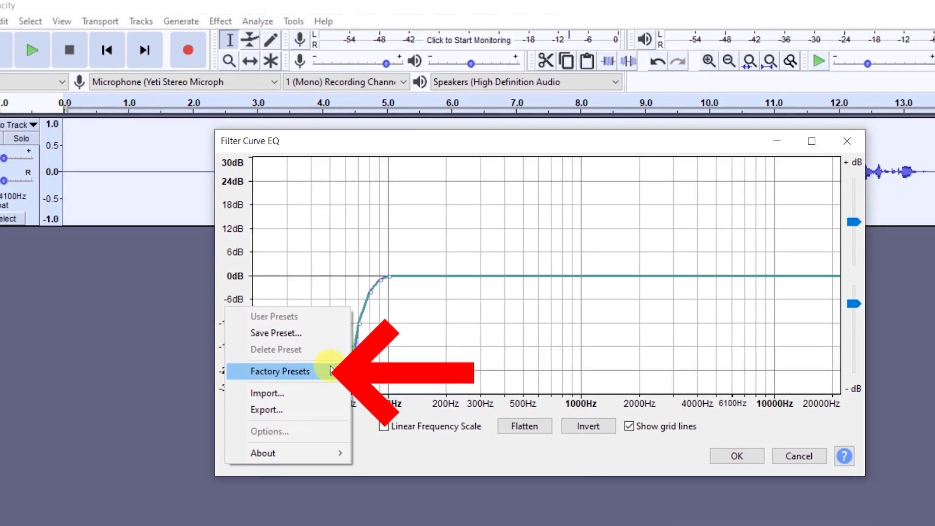
{"action": "mouse_move", "coordinate": [331, 370]}
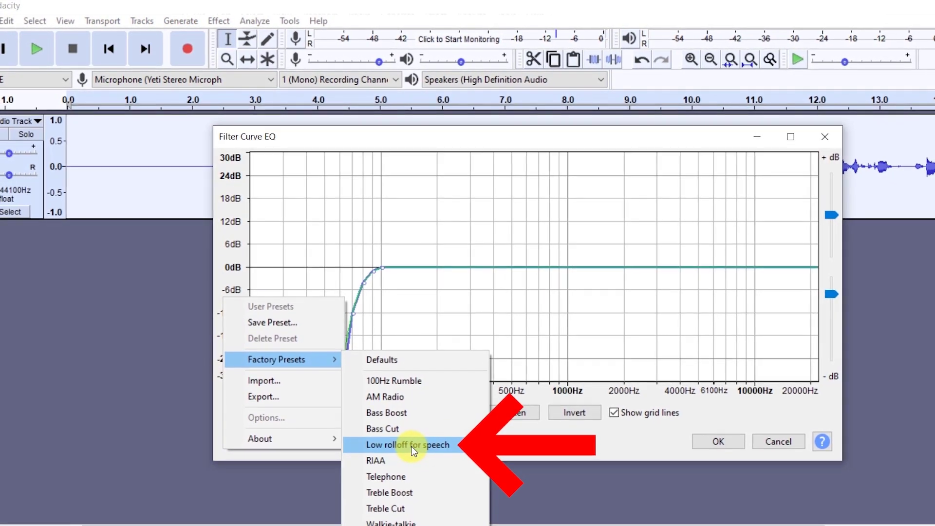
{"action": "left_click", "coordinate": [412, 445]}
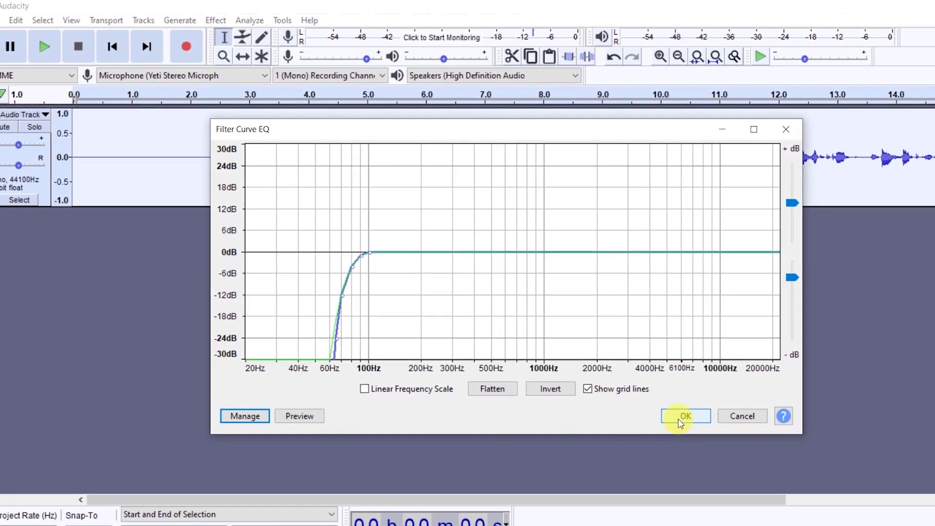
{"action": "left_click", "coordinate": [676, 415]}
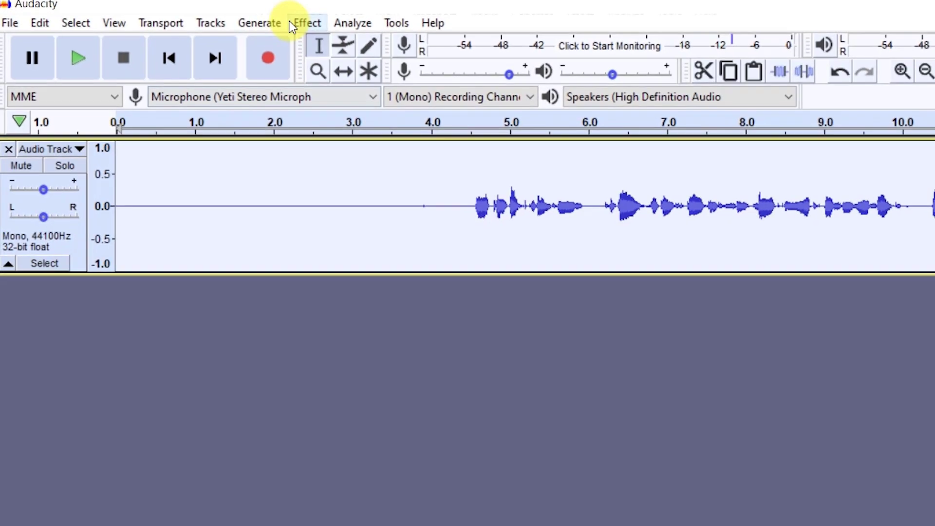
Apply Loudness Normalization to the voice track, normalizing RMS to -20.0 dB
{"action": "left_click", "coordinate": [205, 20]}
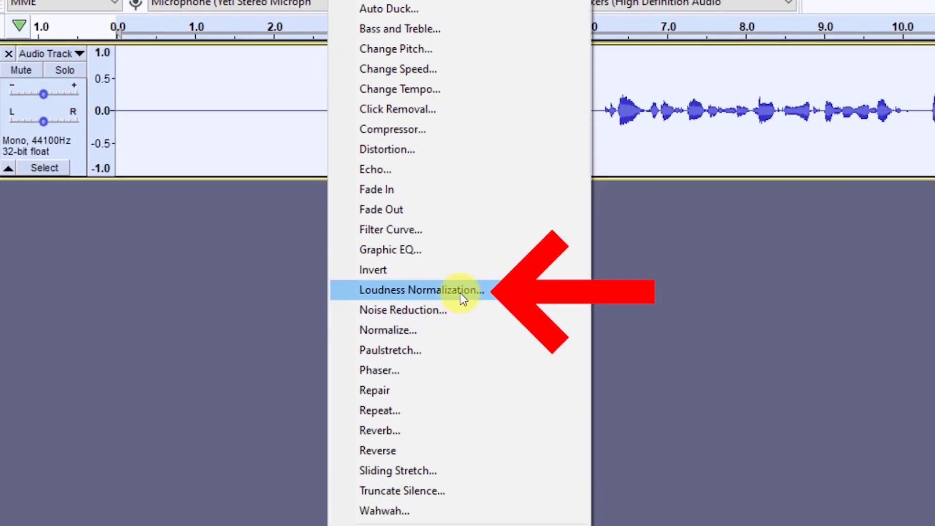
{"action": "left_click", "coordinate": [461, 385]}
{"action": "left_click", "coordinate": [697, 239]}
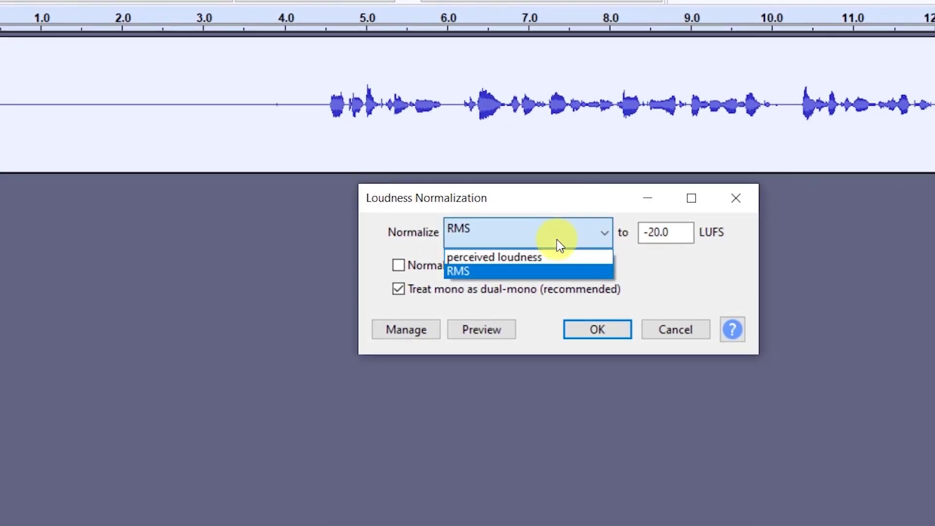
{"action": "left_click", "coordinate": [472, 272]}
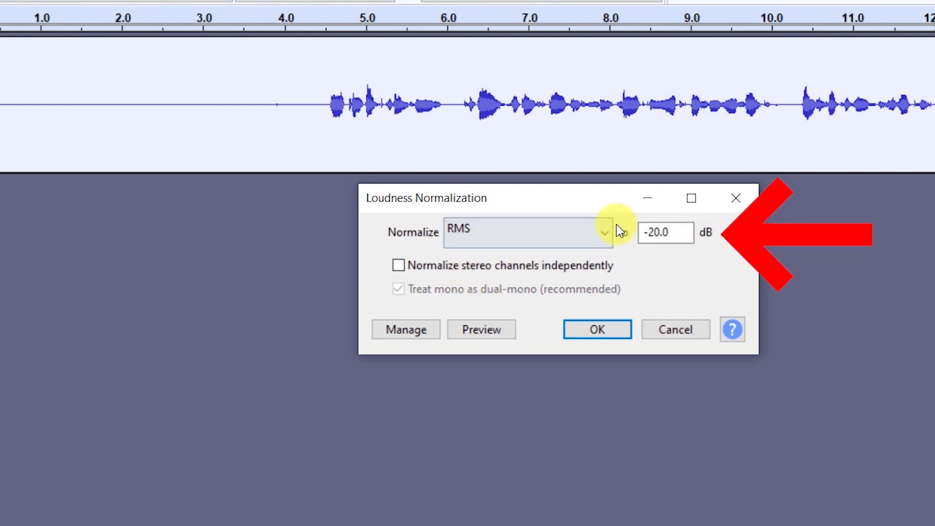
{"action": "left_click", "coordinate": [588, 333]}
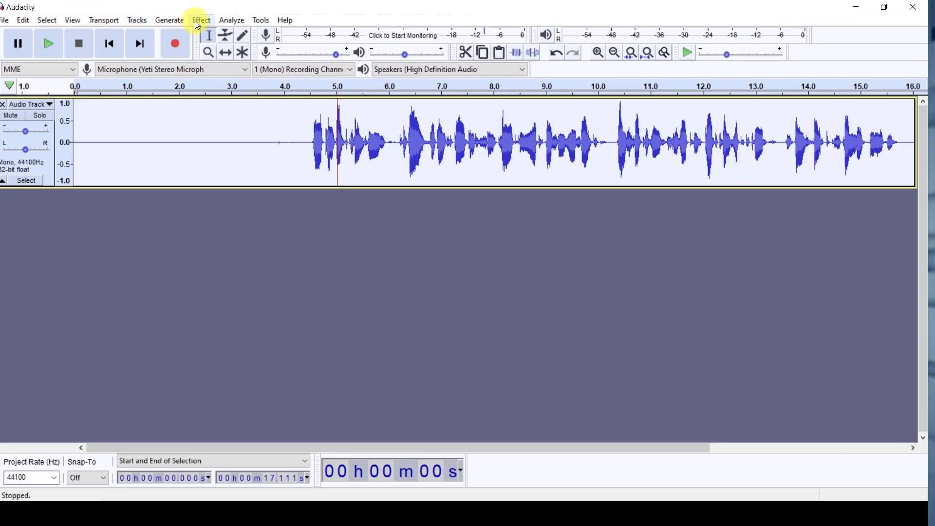
Apply a Soft Limit limiter at -3.50 dB to the track
{"action": "left_click", "coordinate": [142, 20]}
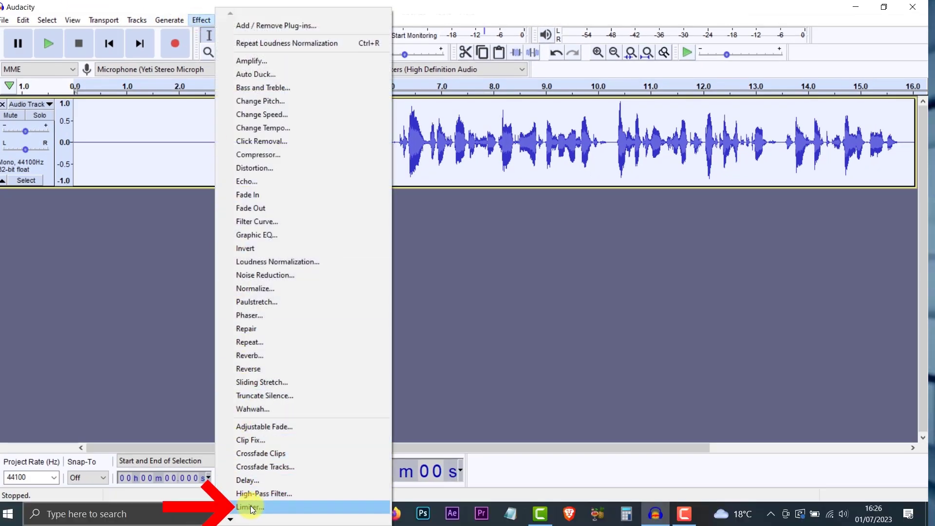
{"action": "left_click", "coordinate": [267, 508]}
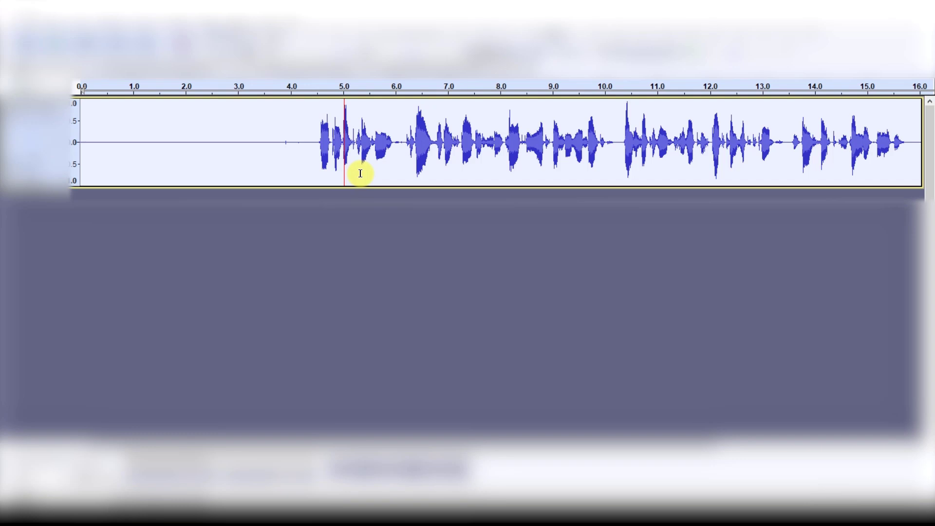
{"action": "left_click", "coordinate": [208, 20]}
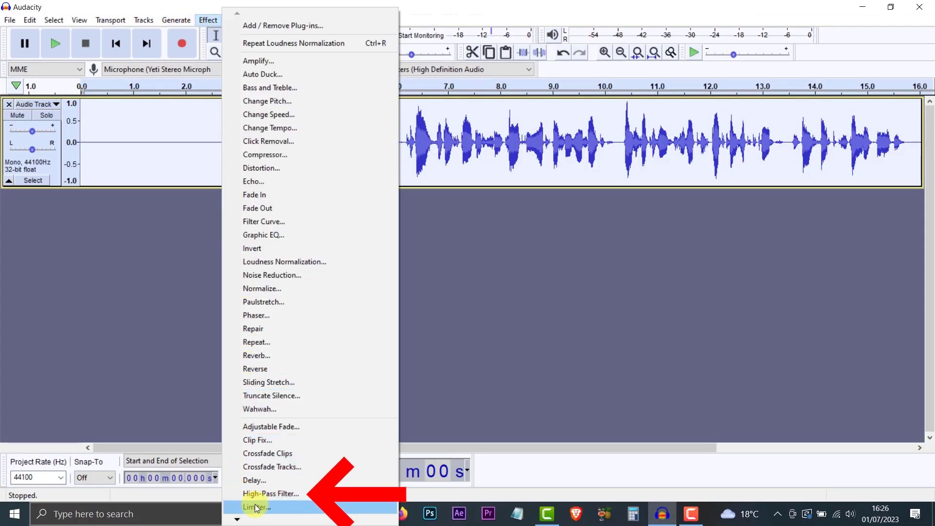
{"action": "left_click", "coordinate": [255, 507]}
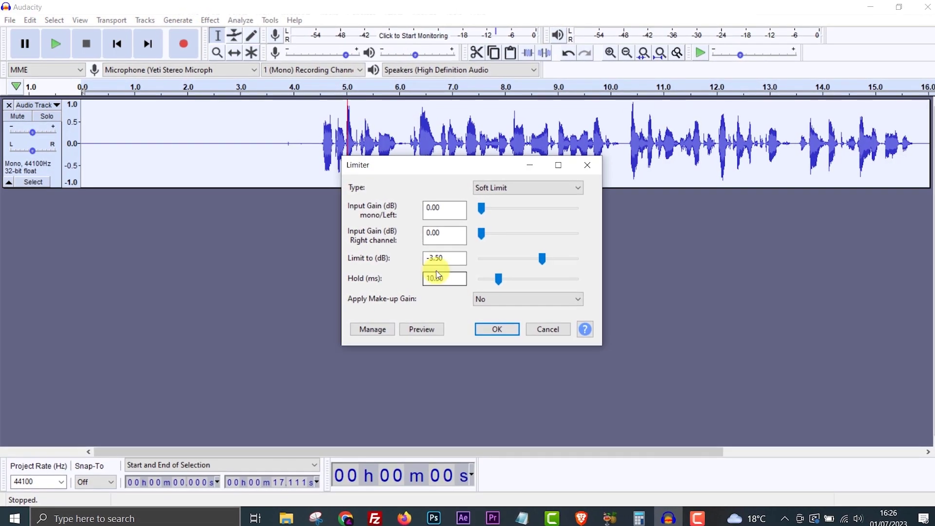
{"action": "left_click", "coordinate": [430, 260]}
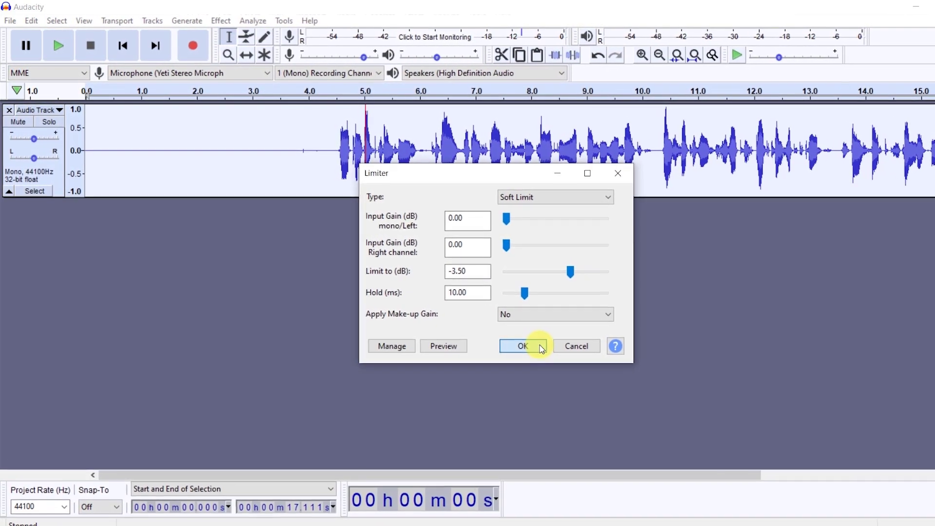
{"action": "left_click", "coordinate": [533, 341]}
Apply Click Removal to the track
{"action": "left_click", "coordinate": [214, 22]}
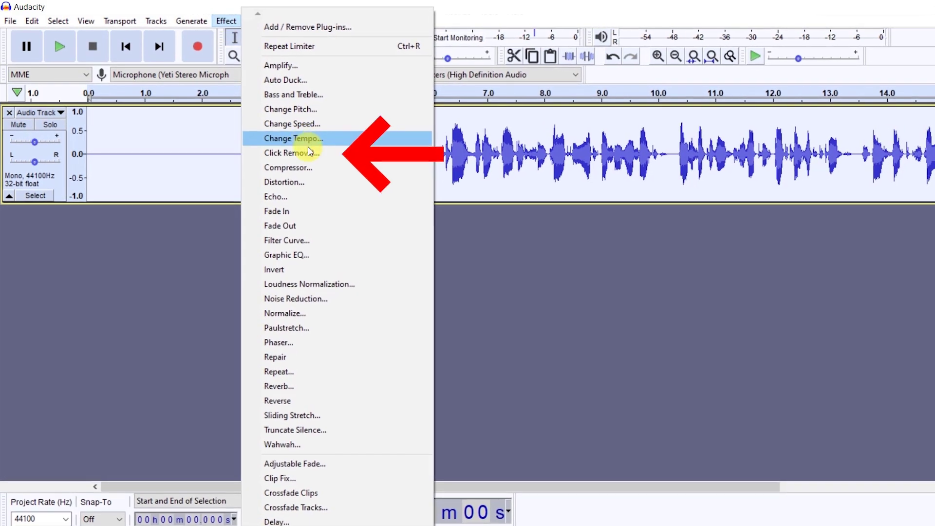
{"action": "left_click", "coordinate": [305, 151]}
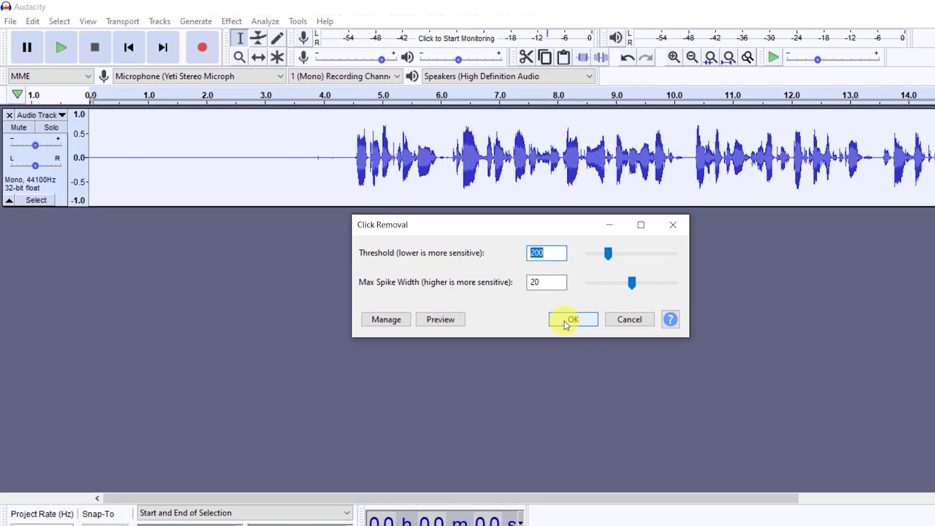
{"action": "left_click", "coordinate": [567, 316]}
Save the Audacity project as 'motivational speech'
{"action": "left_click", "coordinate": [10, 21]}
{"action": "mouse_move", "coordinate": [77, 103]}
{"action": "left_click", "coordinate": [202, 115]}
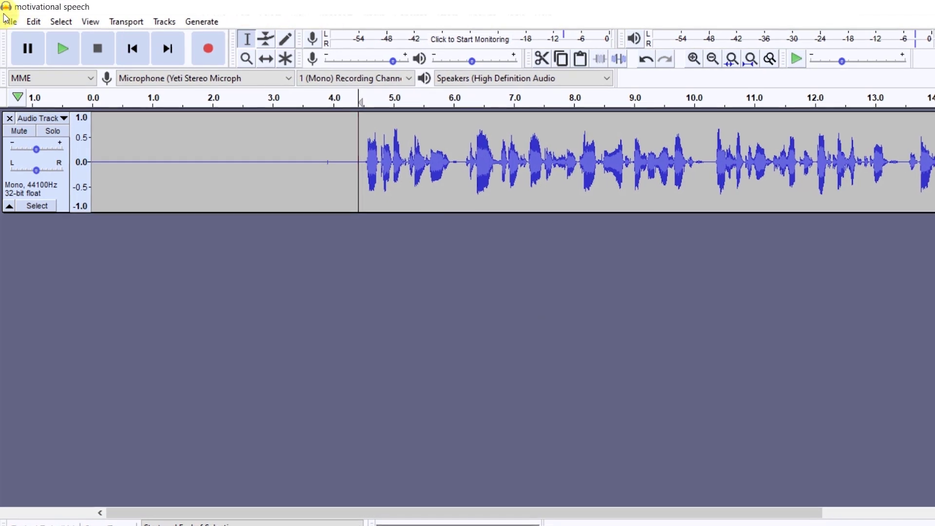
{"action": "left_click", "coordinate": [10, 22]}
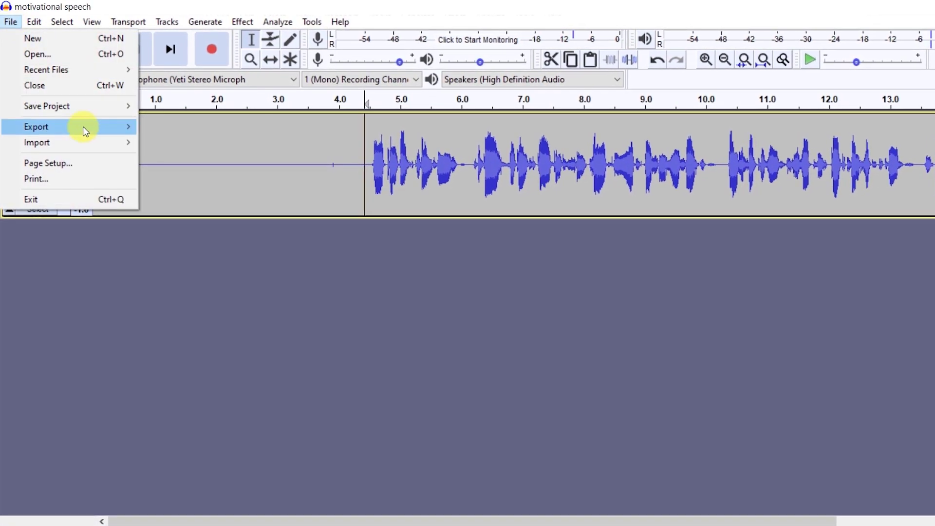
{"action": "mouse_move", "coordinate": [83, 126]}
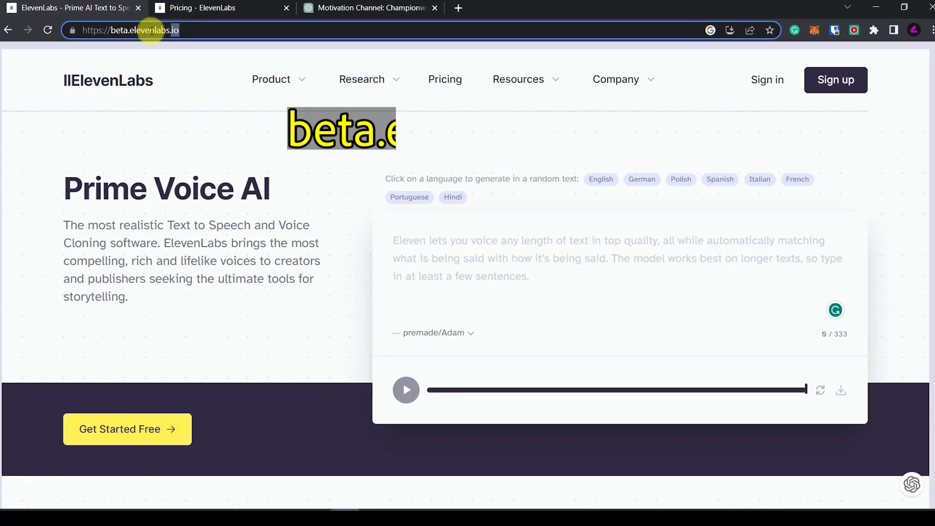
Paste the 'Welcome back, champions!' script into the ElevenLabs demo box and play the Adam voice reading
{"action": "left_click", "coordinate": [439, 241]}
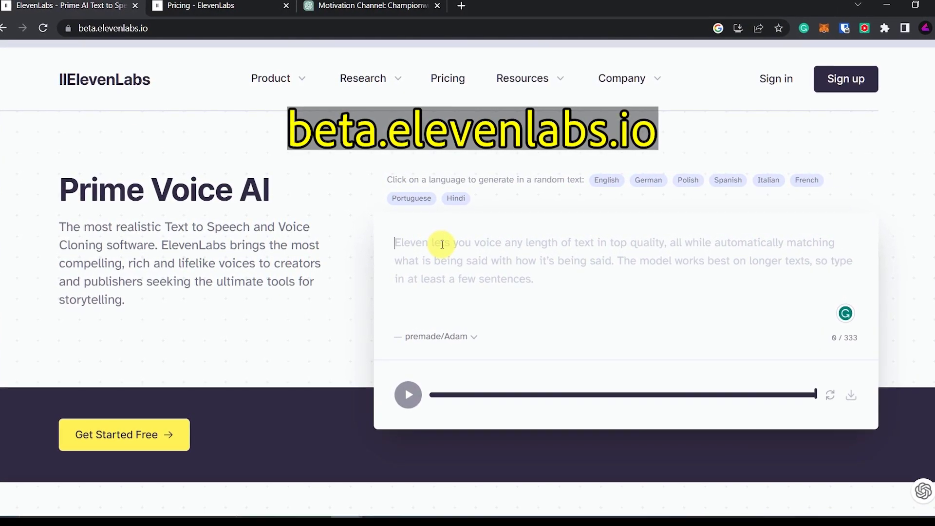
{"action": "type", "text": "Welcome back, champions! Today, we're going to dive into some powerful motivational insights and strategies that will help you overcome obstacles and bounce back stronger than ever. Life is full of challenges, but remember, within you lies the strength to rise above any adversity. Let's get started!"}
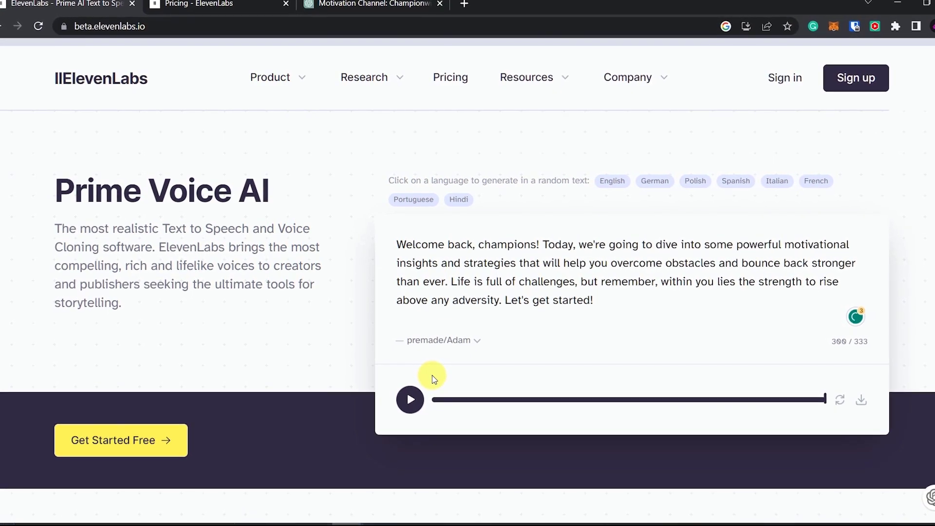
{"action": "left_click", "coordinate": [409, 398]}
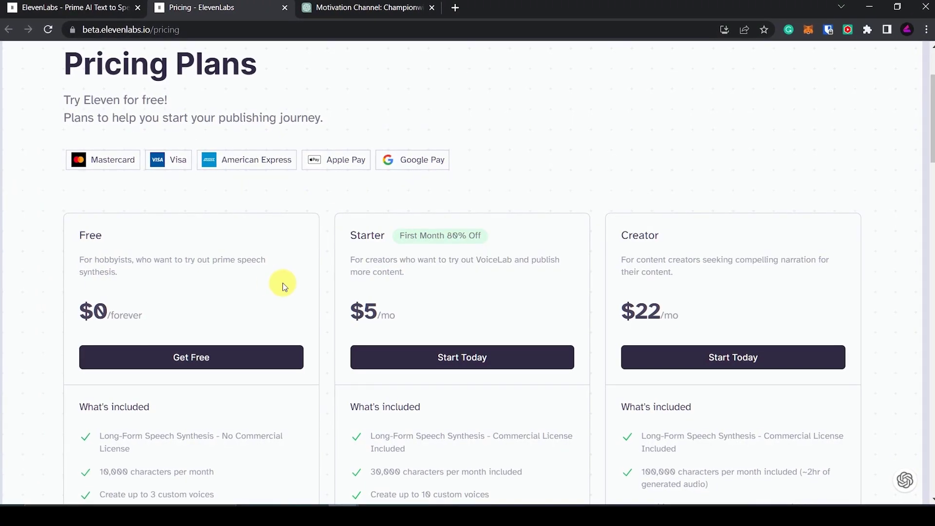
Scroll ElevenLabs' plans, highlighting the Free plan's custom voices limit and Starter's $5/mo price
{"action": "scroll", "coordinate": [285, 286], "scroll_direction": "down", "scroll_amount": 3}
{"action": "scroll", "coordinate": [253, 283], "scroll_direction": "down", "scroll_amount": 1}
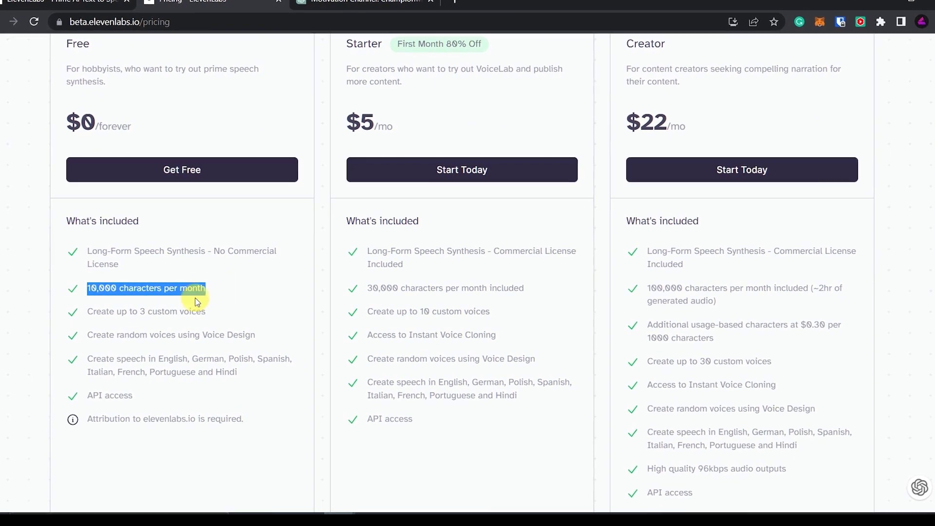
{"action": "left_click_drag", "start_coordinate": [86, 312], "coordinate": [251, 312]}
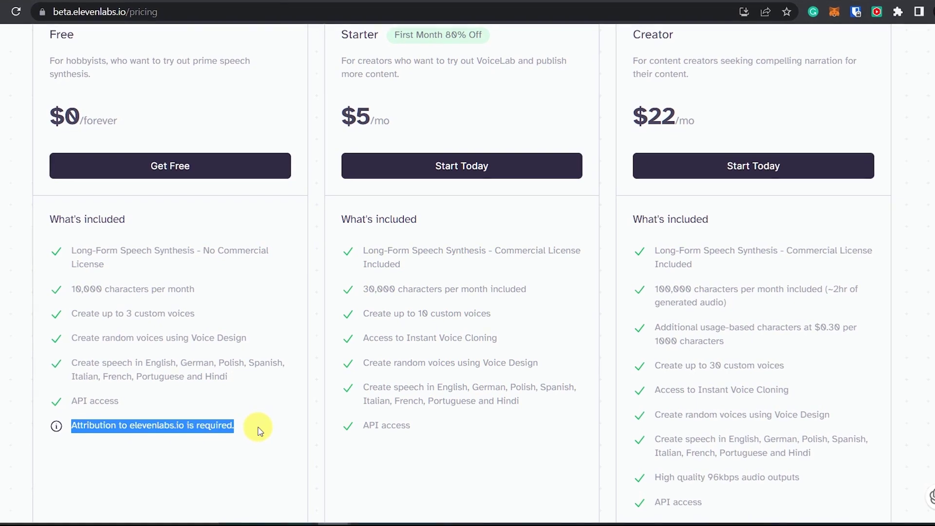
{"action": "left_click", "coordinate": [258, 433]}
{"action": "scroll", "coordinate": [357, 119], "scroll_direction": "up", "scroll_amount": 1}
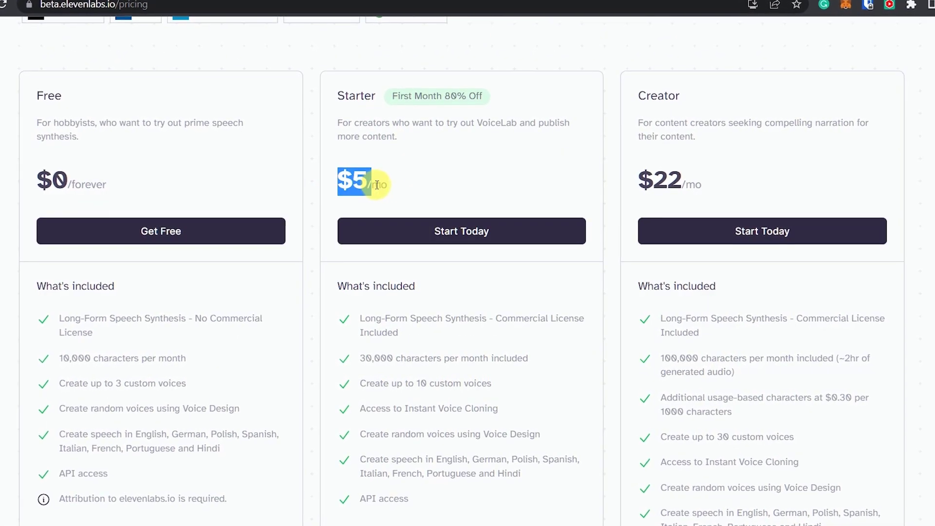
{"action": "left_click_drag", "start_coordinate": [377, 185], "coordinate": [388, 186]}
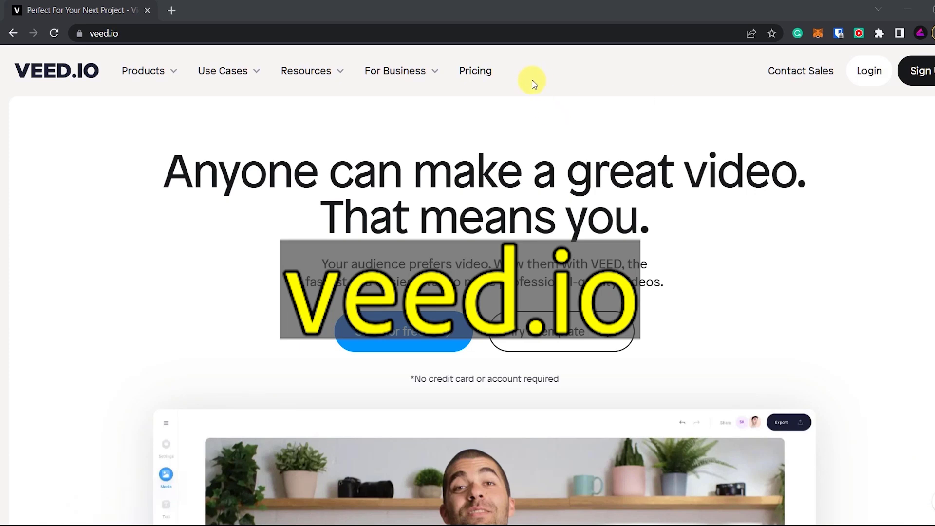
Browse the VEED.io pricing page and highlight the Free plan's description
{"action": "left_click", "coordinate": [481, 81]}
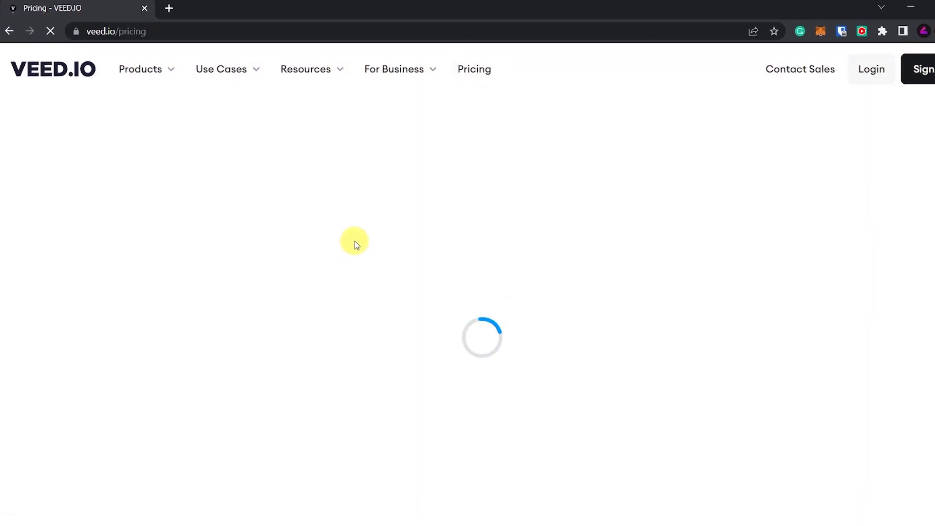
{"action": "scroll", "coordinate": [219, 296], "scroll_direction": "down", "scroll_amount": 4}
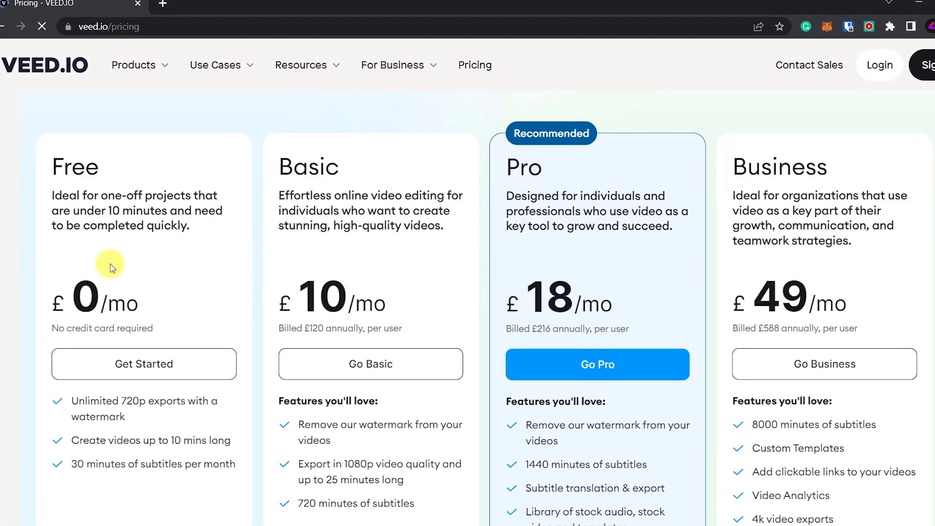
{"action": "left_click_drag", "start_coordinate": [49, 193], "coordinate": [175, 226]}
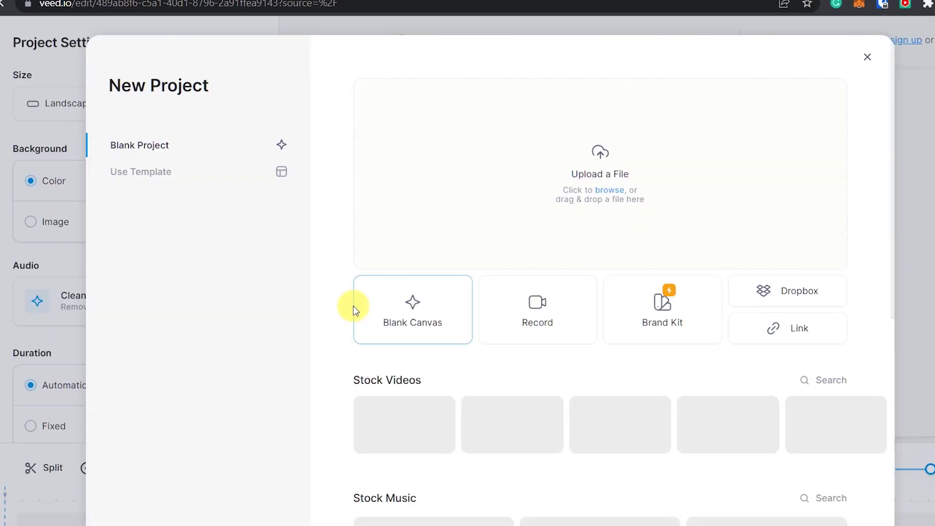
Start a blank-canvas project with the motivational speech audio and auto-generate English subtitles
{"action": "left_click", "coordinate": [412, 331]}
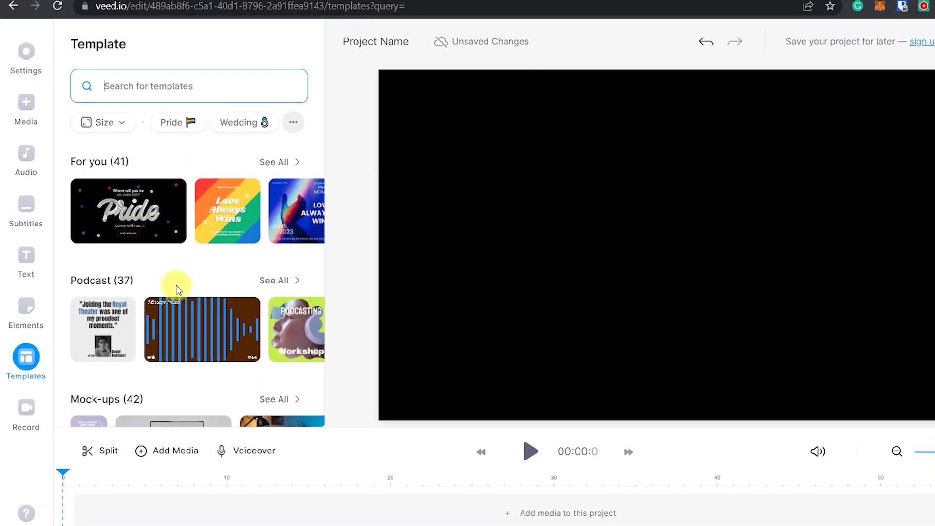
{"action": "left_click", "coordinate": [26, 161]}
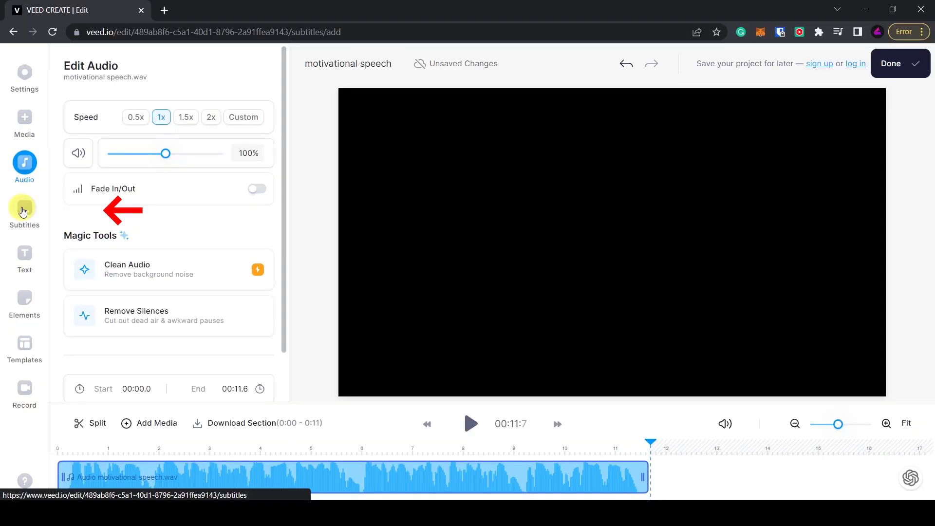
{"action": "left_click", "coordinate": [27, 201]}
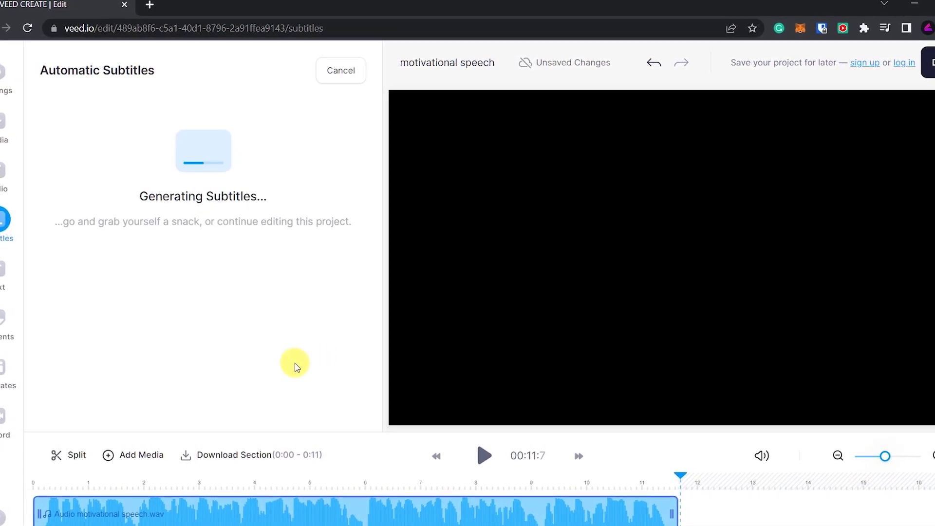
Play and pause the subtitled preview, then browse the subtitle style presets
{"action": "left_click", "coordinate": [486, 436]}
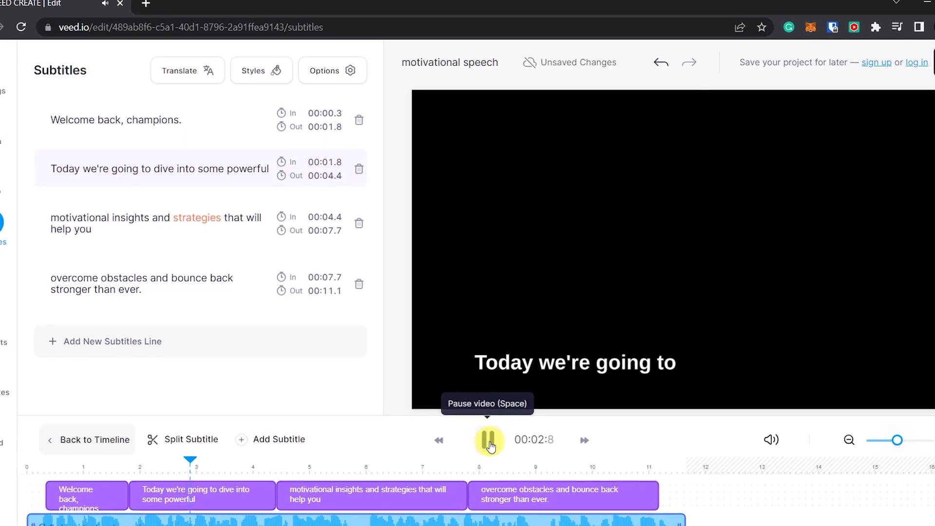
{"action": "left_click", "coordinate": [490, 446]}
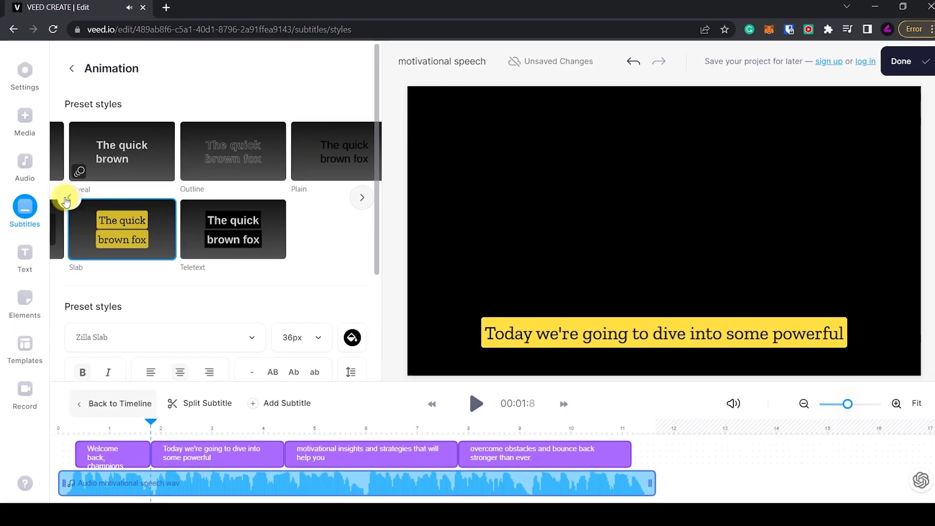
{"action": "left_click", "coordinate": [67, 197]}
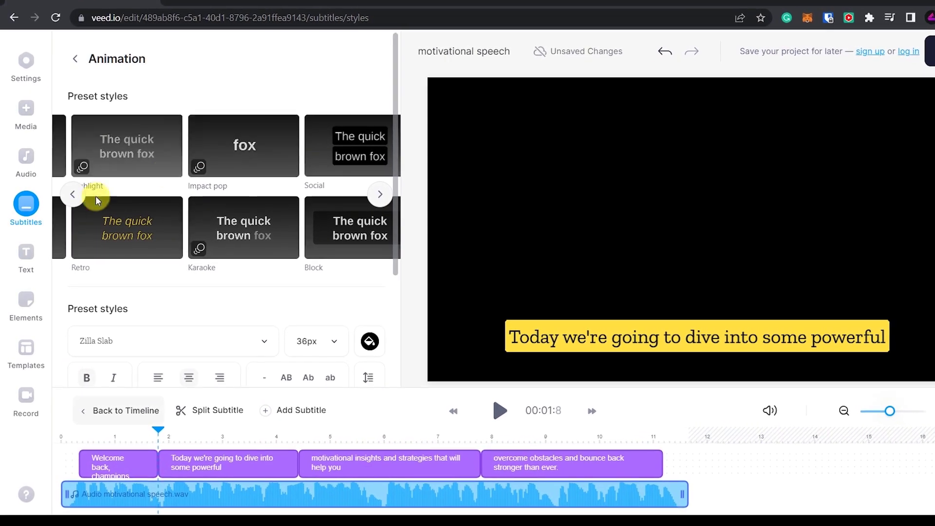
{"action": "left_click", "coordinate": [73, 196]}
Add the 0:29 aerial valley stock clip from the media library to the project
{"action": "left_click", "coordinate": [26, 106]}
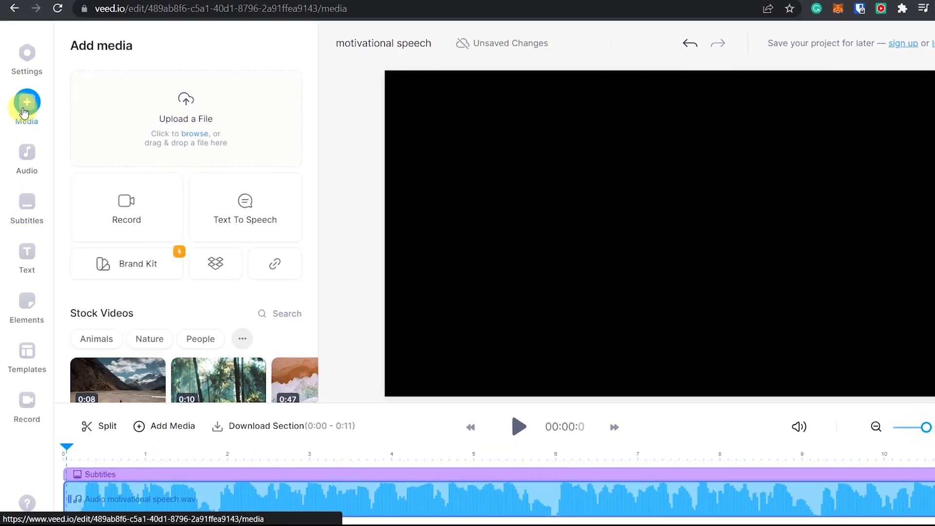
{"action": "scroll", "coordinate": [194, 257], "scroll_direction": "up", "scroll_amount": 3}
{"action": "scroll", "coordinate": [207, 297], "scroll_direction": "down", "scroll_amount": 2}
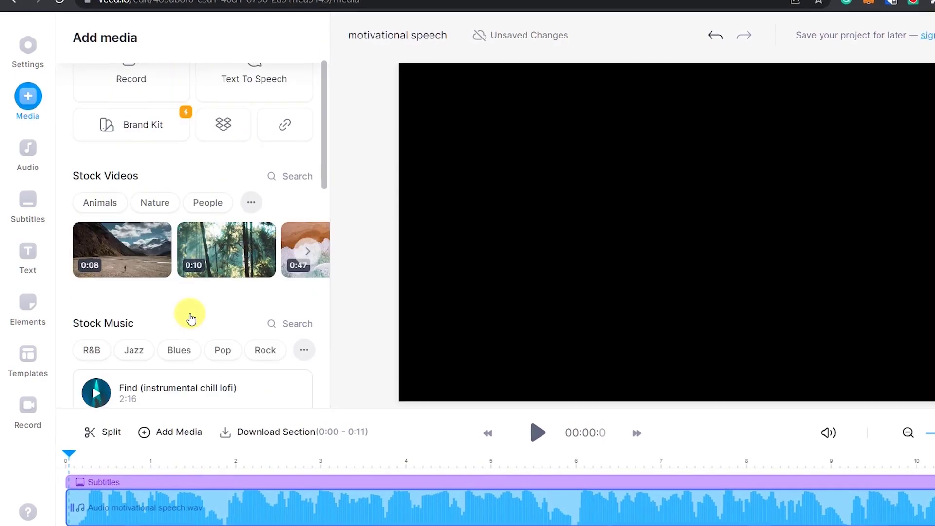
{"action": "left_click", "coordinate": [307, 251]}
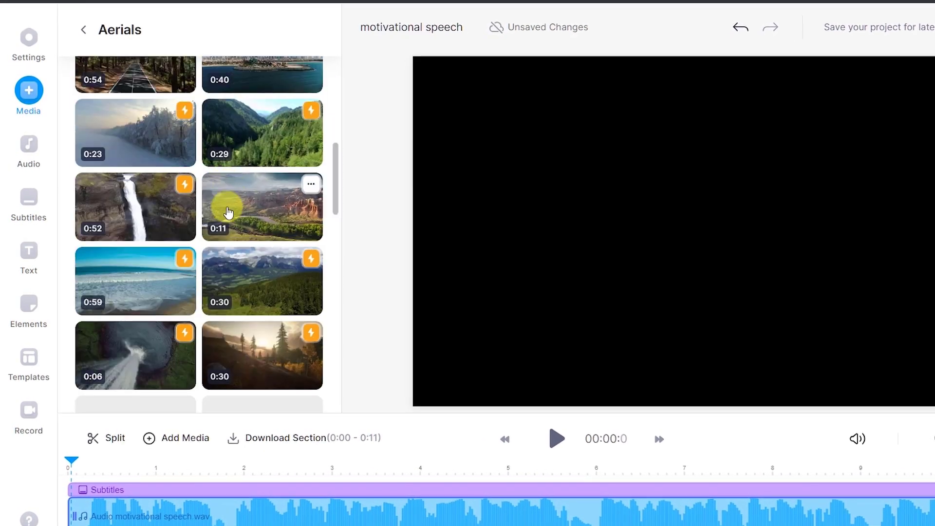
{"action": "left_click", "coordinate": [192, 69]}
{"action": "left_click", "coordinate": [730, 269]}
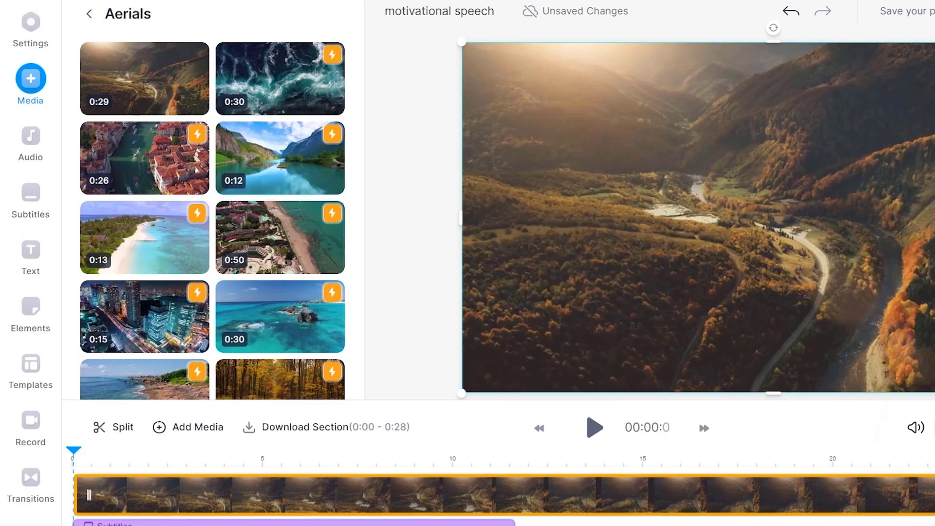
Play the footage with subtitles and trim the clip to end with the speech at 11.5 s
{"action": "left_click", "coordinate": [111, 499]}
{"action": "left_click", "coordinate": [111, 440]}
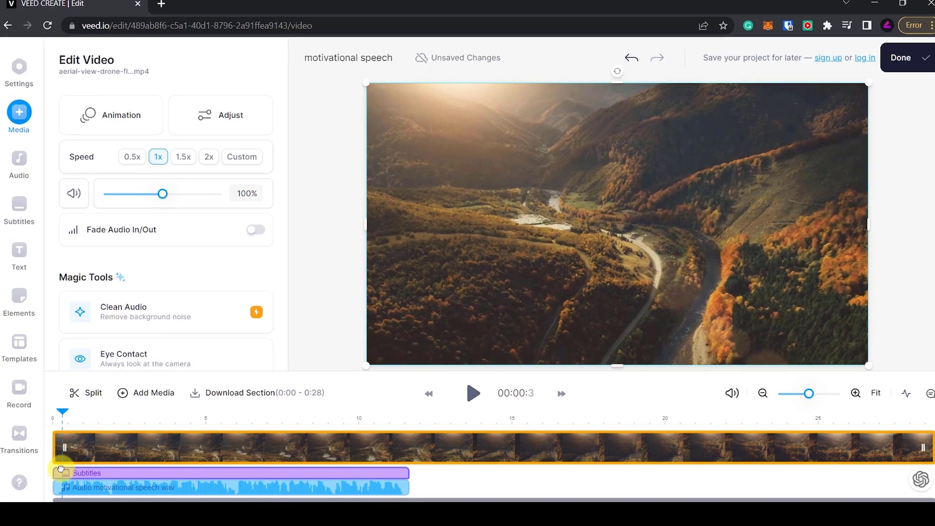
{"action": "left_click", "coordinate": [477, 395]}
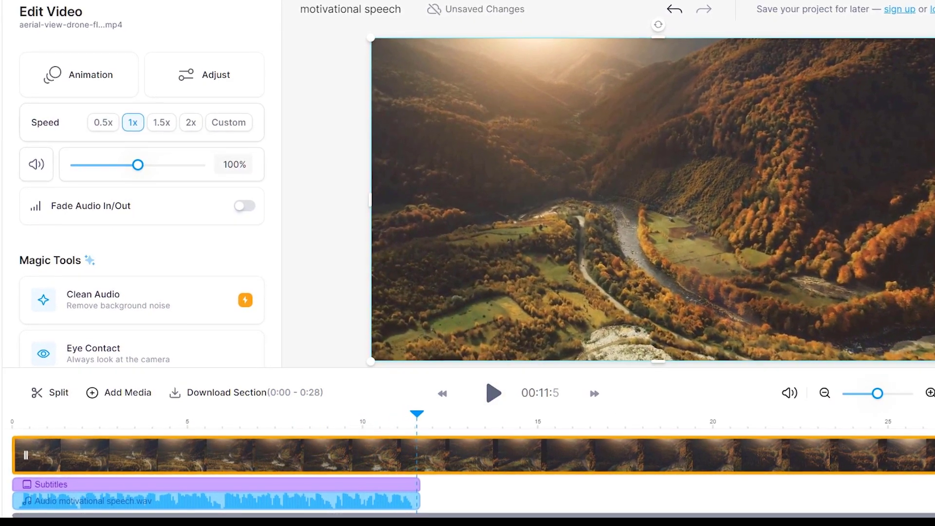
{"action": "left_click_drag", "start_coordinate": [921, 456], "coordinate": [402, 459]}
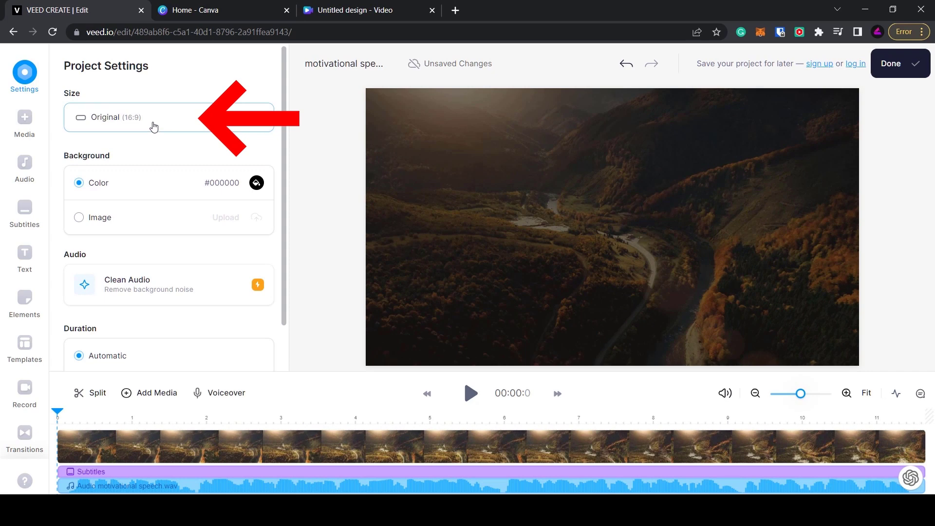
Resize the video to YouTube Short (9:16) and pause the vertical preview
{"action": "left_click", "coordinate": [154, 126]}
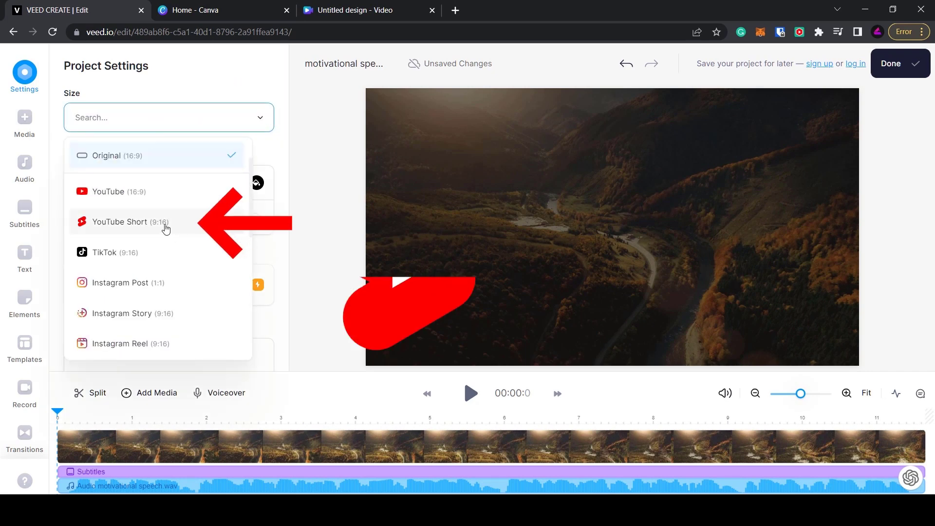
{"action": "left_click", "coordinate": [165, 225]}
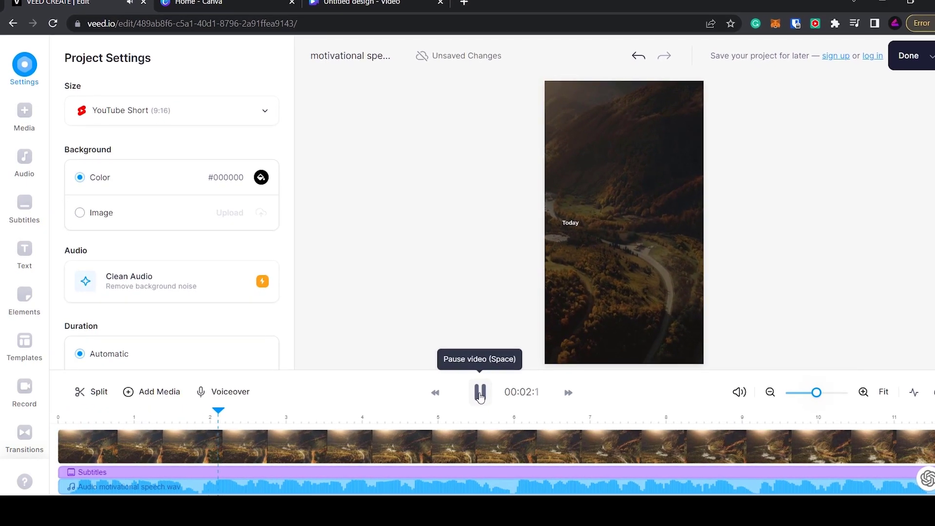
{"action": "left_click", "coordinate": [480, 393]}
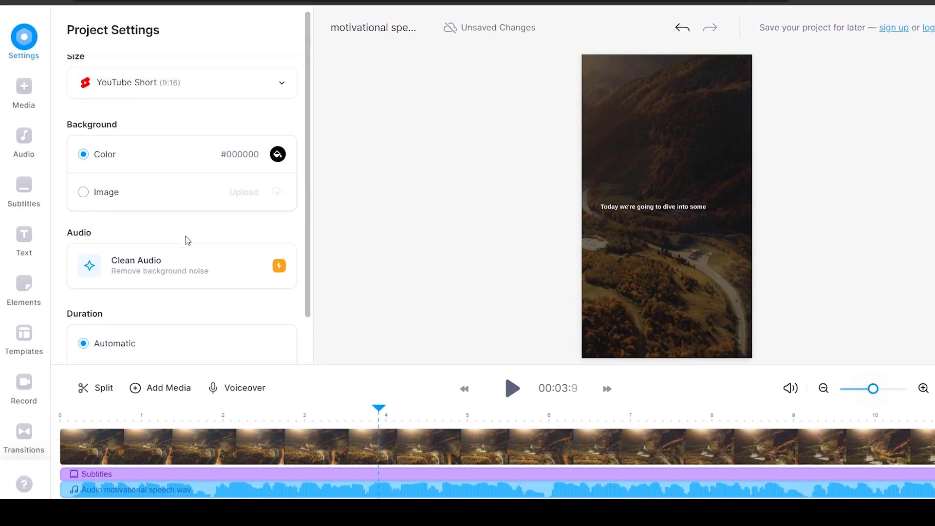
{"action": "scroll", "coordinate": [185, 239], "scroll_direction": "down", "scroll_amount": 2}
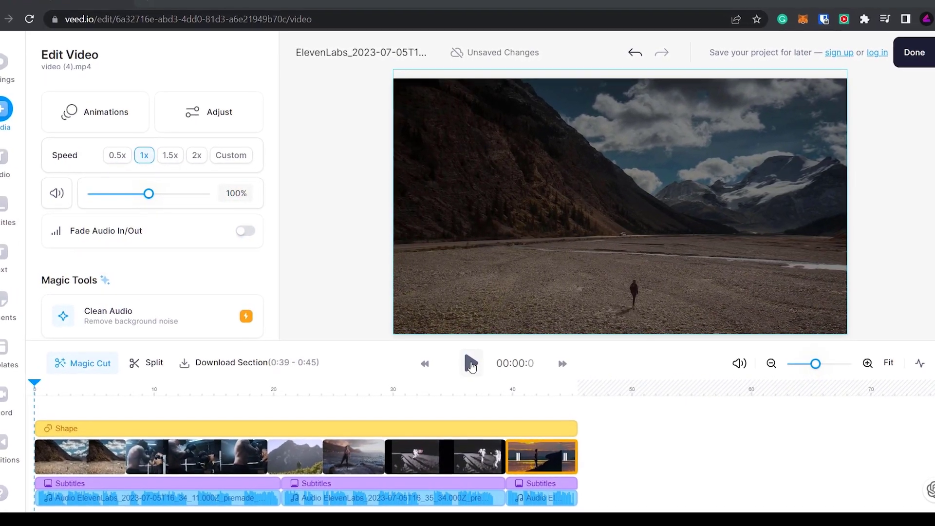
Play the finished multi-clip video, then open the export panel showing 11.6 s, 6.1 MB
{"action": "left_click", "coordinate": [471, 365]}
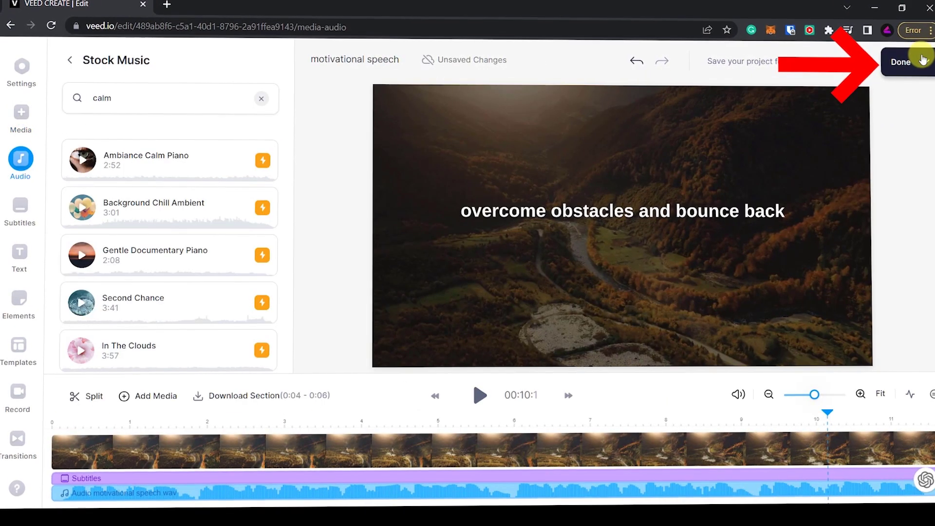
{"action": "left_click", "coordinate": [918, 62]}
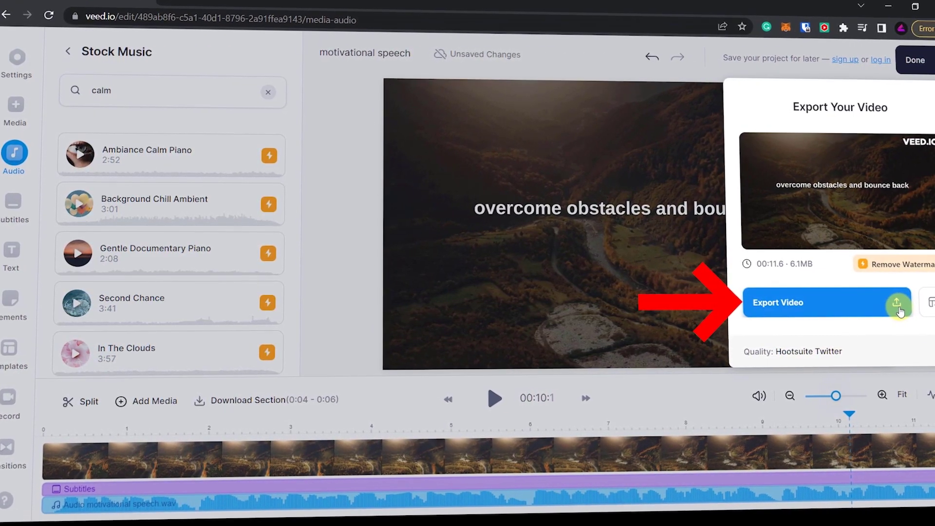
Start exporting the motivational speech video and let the render progress
{"action": "left_click", "coordinate": [898, 310]}
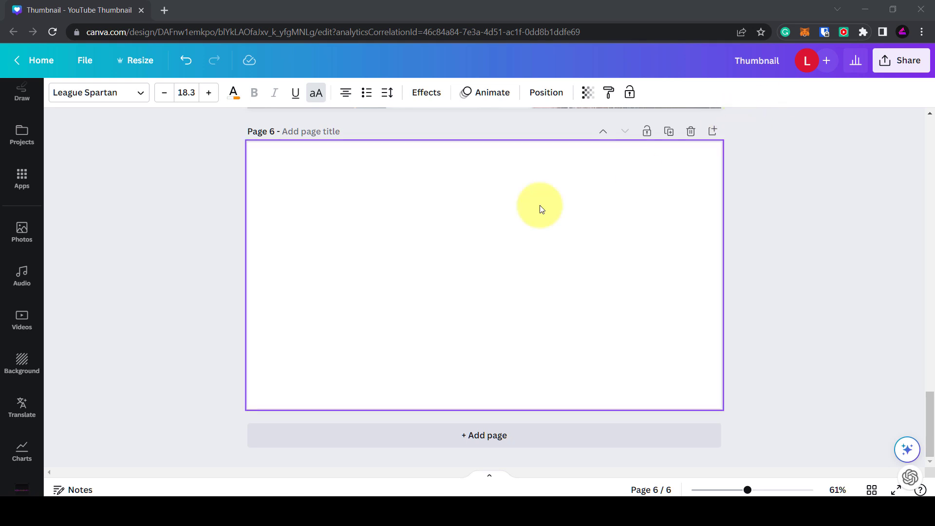
Give blank page 6 a dark navy background, then browse the Elements library
{"action": "left_click", "coordinate": [456, 221]}
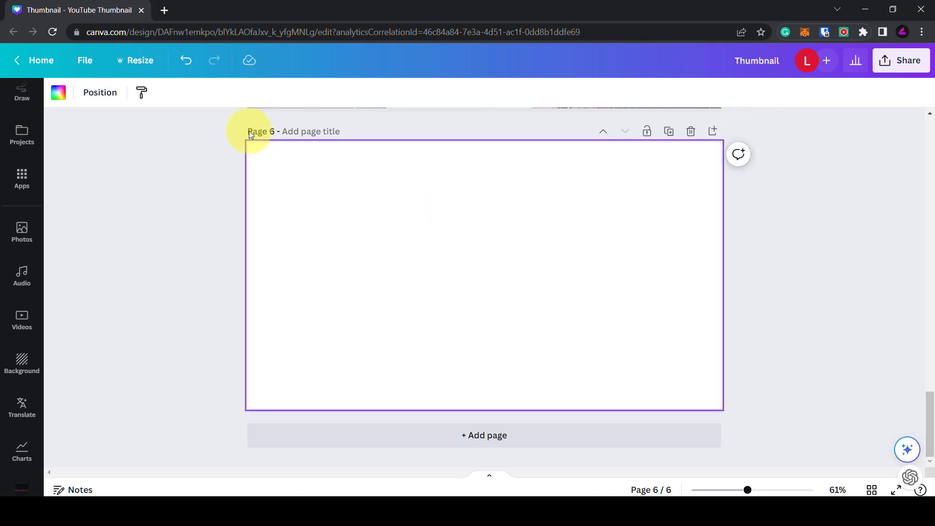
{"action": "left_click", "coordinate": [58, 93]}
{"action": "left_click", "coordinate": [104, 166]}
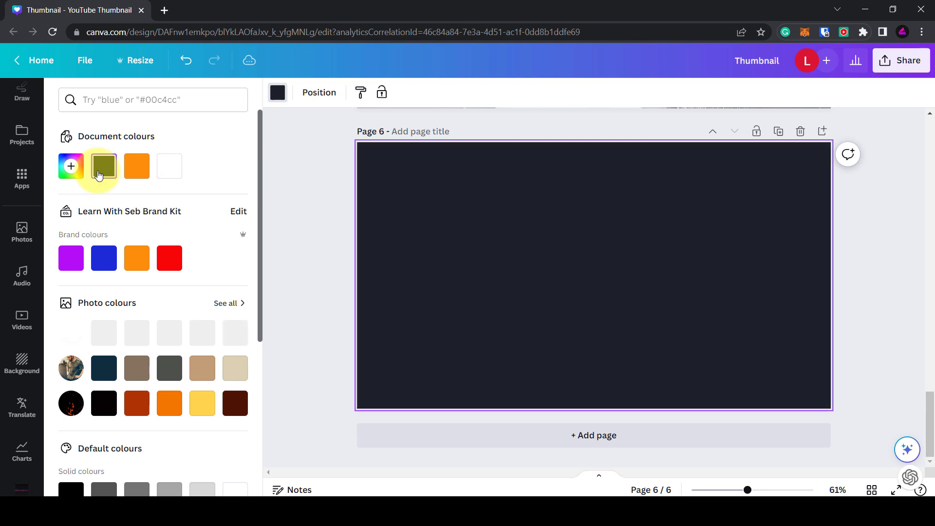
{"action": "left_click", "coordinate": [298, 168]}
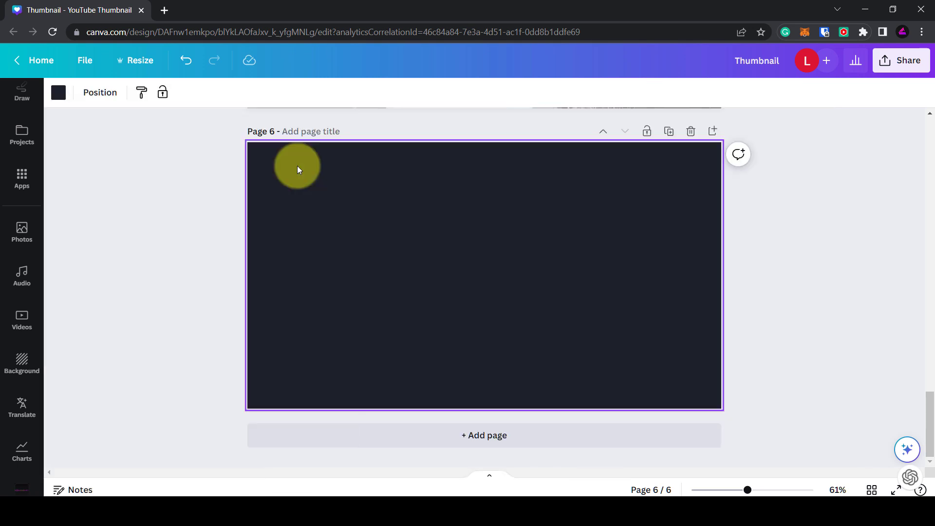
{"action": "scroll", "coordinate": [27, 188], "scroll_direction": "up", "scroll_amount": 5}
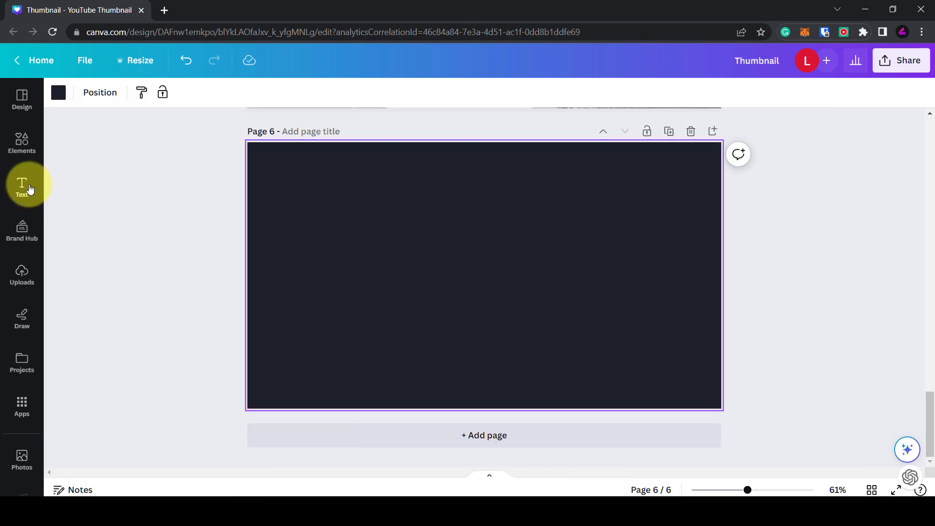
{"action": "left_click", "coordinate": [22, 143]}
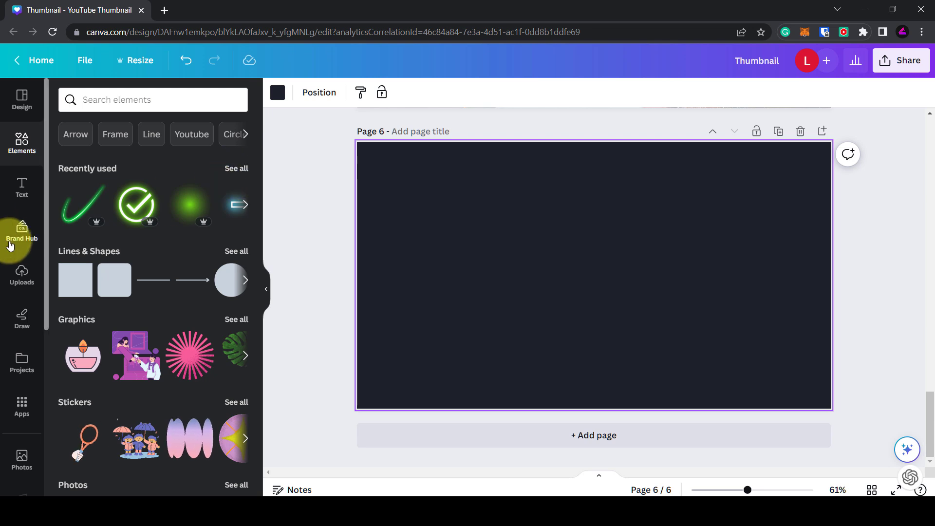
{"action": "scroll", "coordinate": [14, 242], "scroll_direction": "down", "scroll_amount": 5}
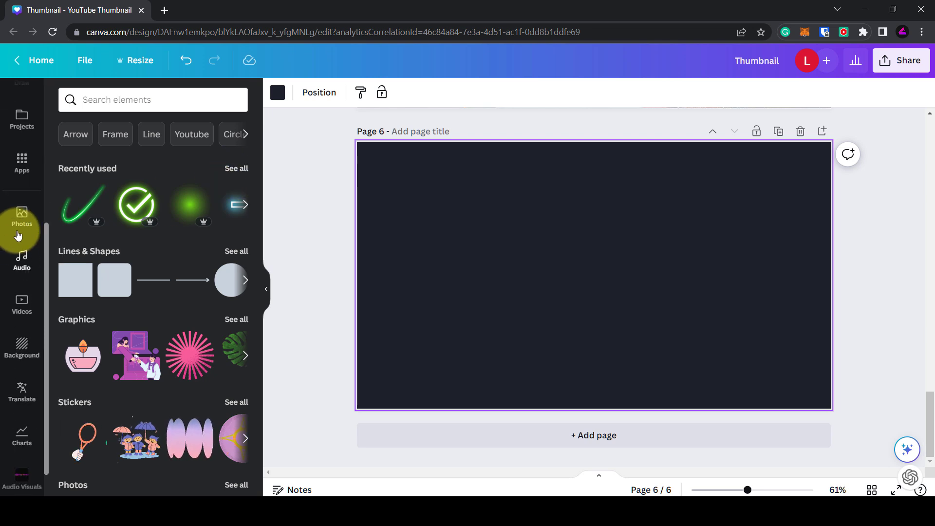
Add the man's close-up stock photo to page 6 and enlarge it toward the right
{"action": "left_click", "coordinate": [19, 229]}
{"action": "left_click", "coordinate": [190, 203]}
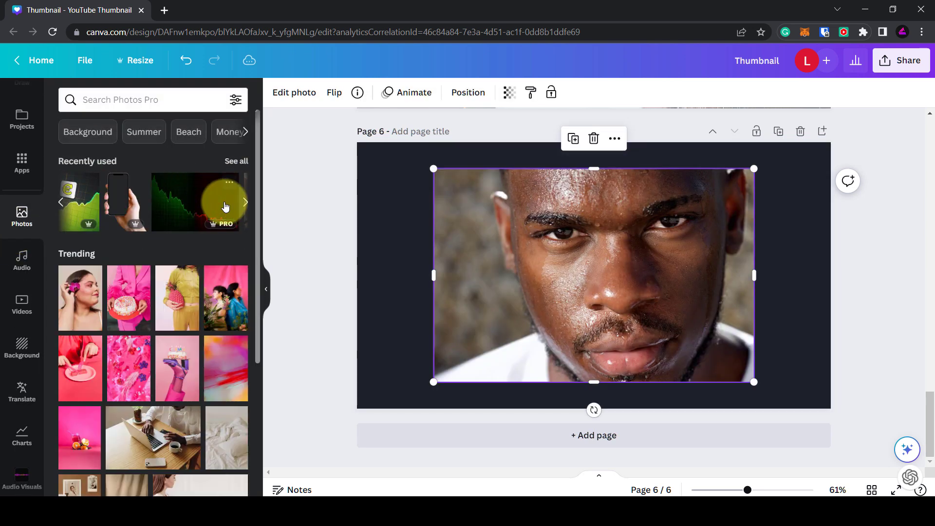
{"action": "left_click_drag", "start_coordinate": [539, 219], "coordinate": [614, 197]}
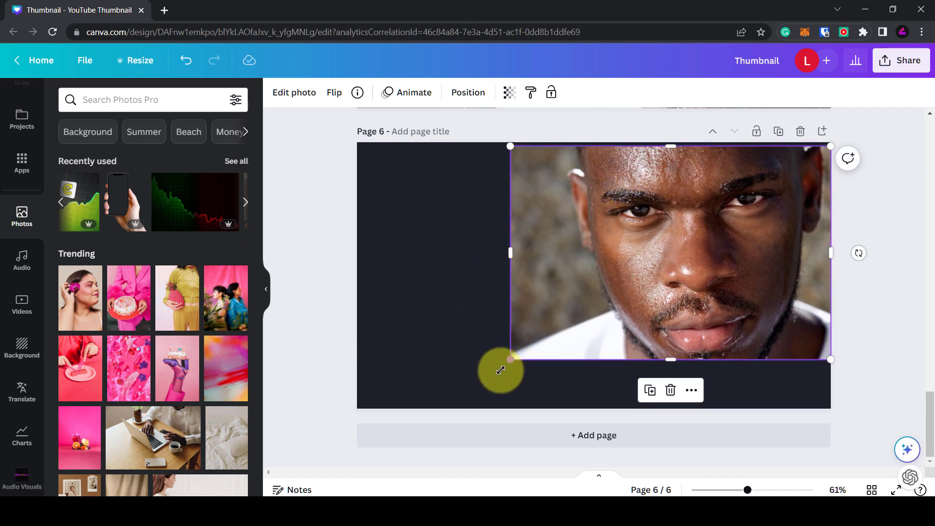
{"action": "left_click_drag", "start_coordinate": [500, 370], "coordinate": [469, 402]}
{"action": "left_click_drag", "start_coordinate": [448, 414], "coordinate": [440, 417]}
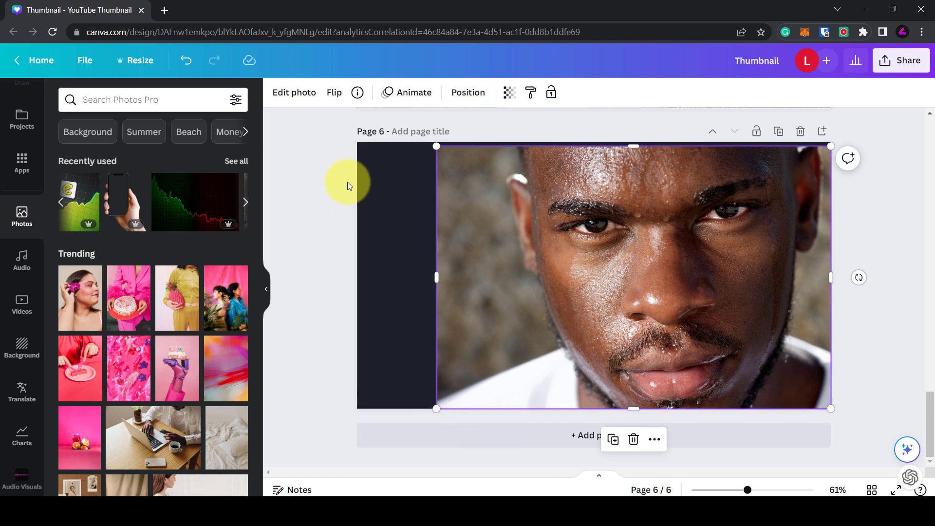
Remove the portrait's background with BG Remover, then enlarge it and shift it right
{"action": "left_click", "coordinate": [302, 99]}
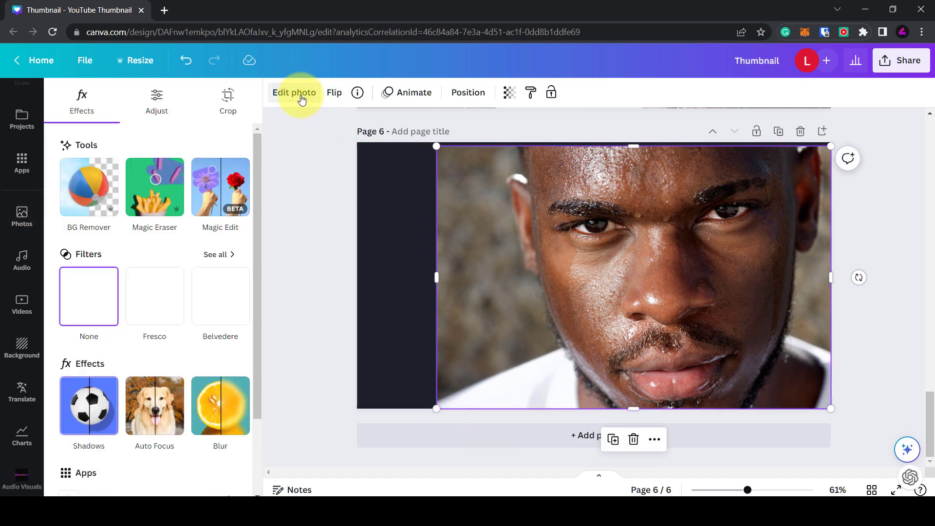
{"action": "left_click", "coordinate": [88, 206]}
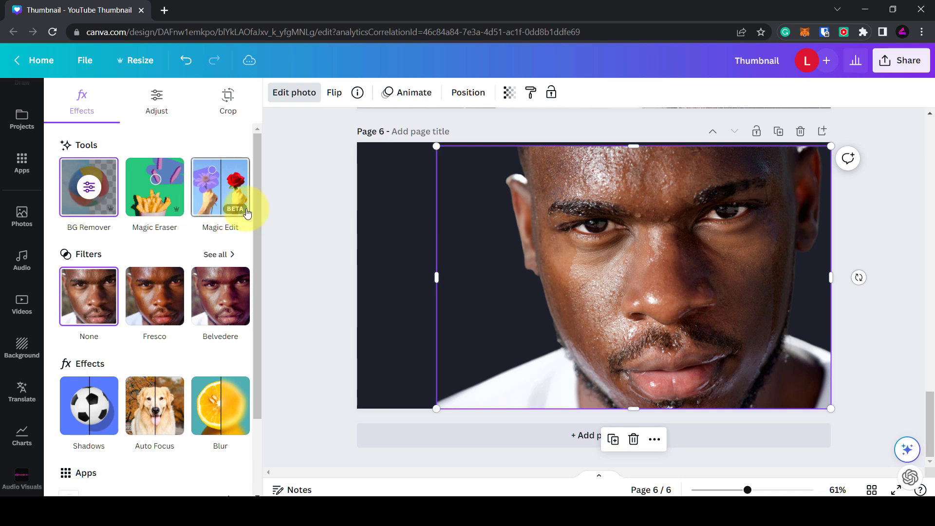
{"action": "key", "text": "Escape"}
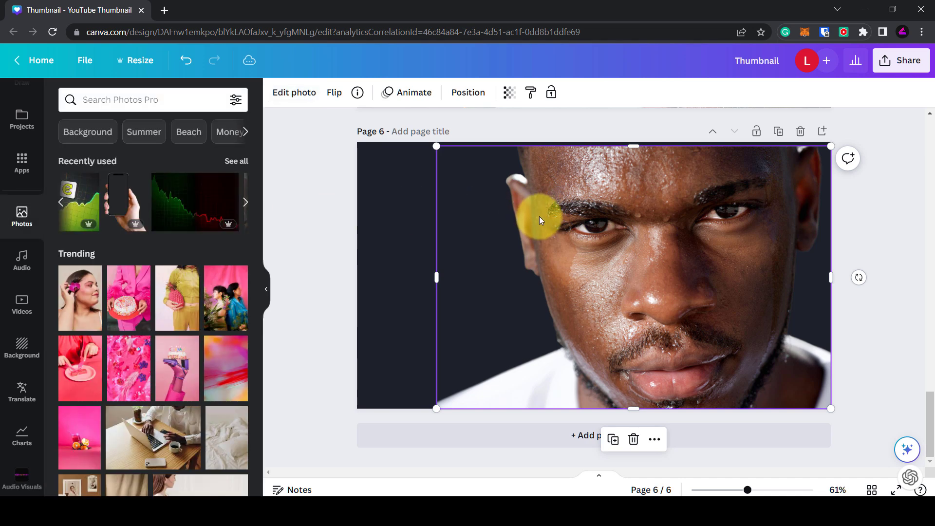
{"action": "left_click_drag", "start_coordinate": [435, 145], "coordinate": [433, 142]}
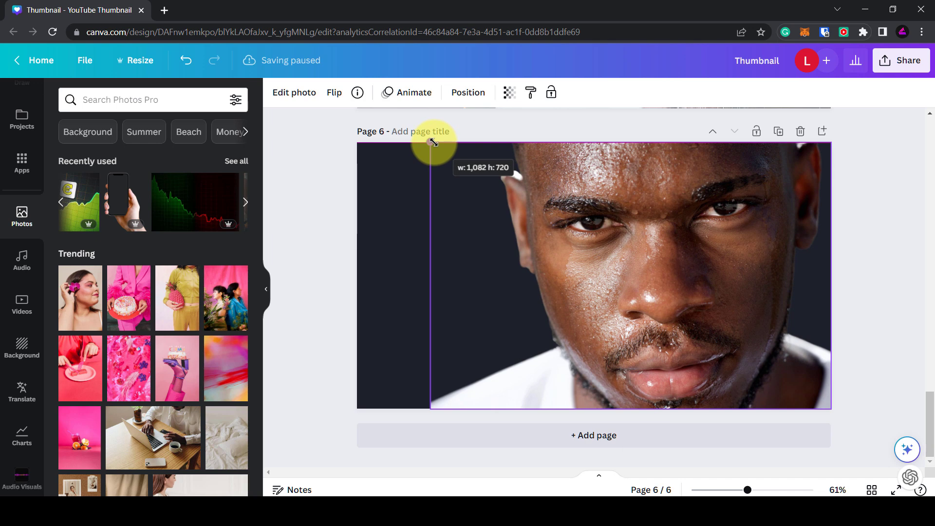
{"action": "left_click_drag", "start_coordinate": [531, 238], "coordinate": [591, 237]}
{"action": "left_click", "coordinate": [304, 291]}
{"action": "scroll", "coordinate": [14, 258], "scroll_direction": "down", "scroll_amount": 1}
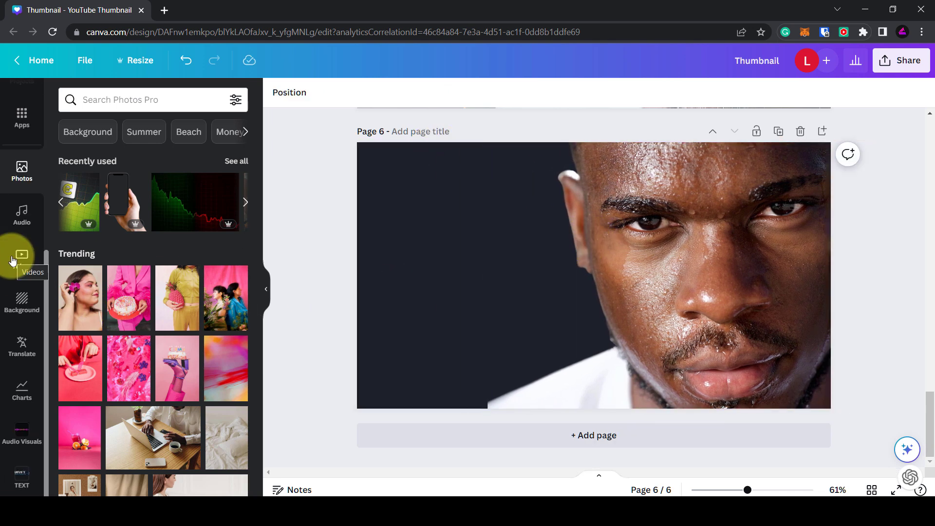
{"action": "scroll", "coordinate": [24, 390], "scroll_direction": "up", "scroll_amount": 2}
Add a 'NEVER LET THEM' heading in white Anton on the dark left side
{"action": "left_click", "coordinate": [22, 187]}
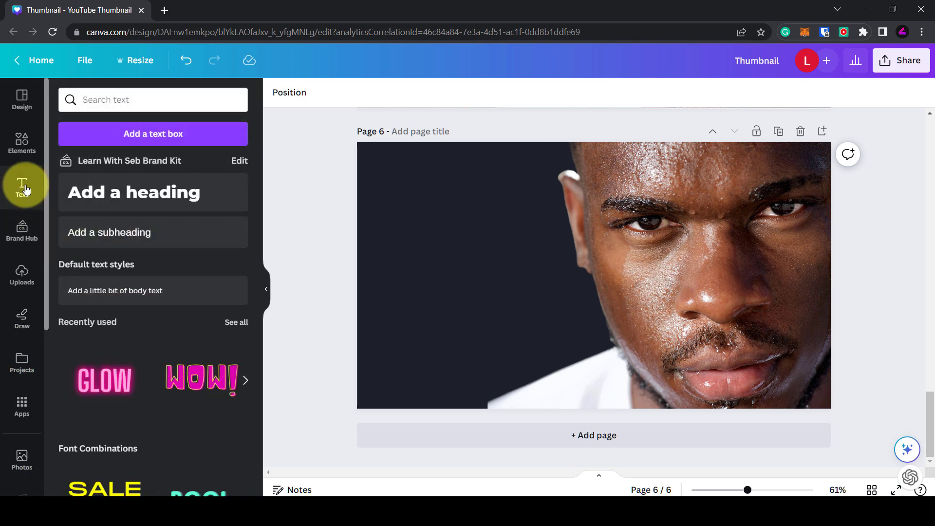
{"action": "left_click", "coordinate": [80, 192]}
{"action": "left_click_drag", "start_coordinate": [564, 286], "coordinate": [421, 261]}
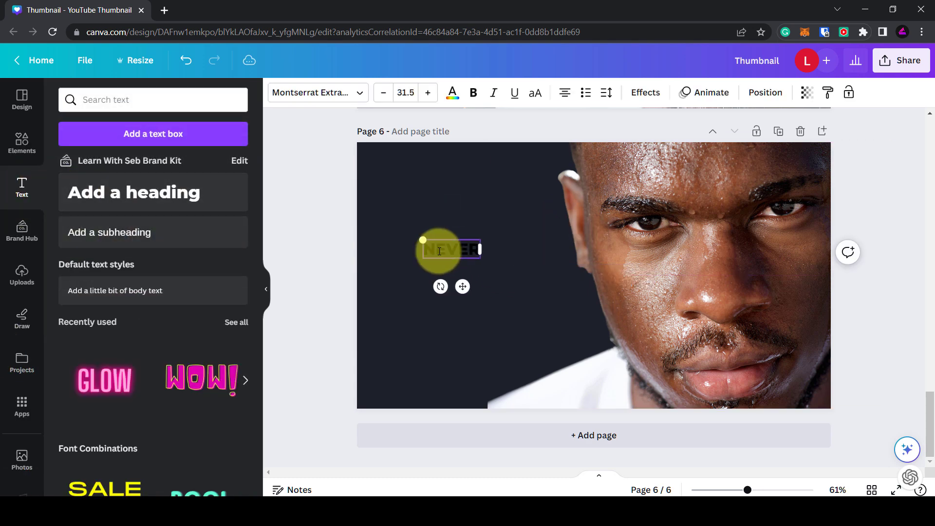
{"action": "triple_click", "coordinate": [439, 252]}
{"action": "left_click", "coordinate": [452, 92]}
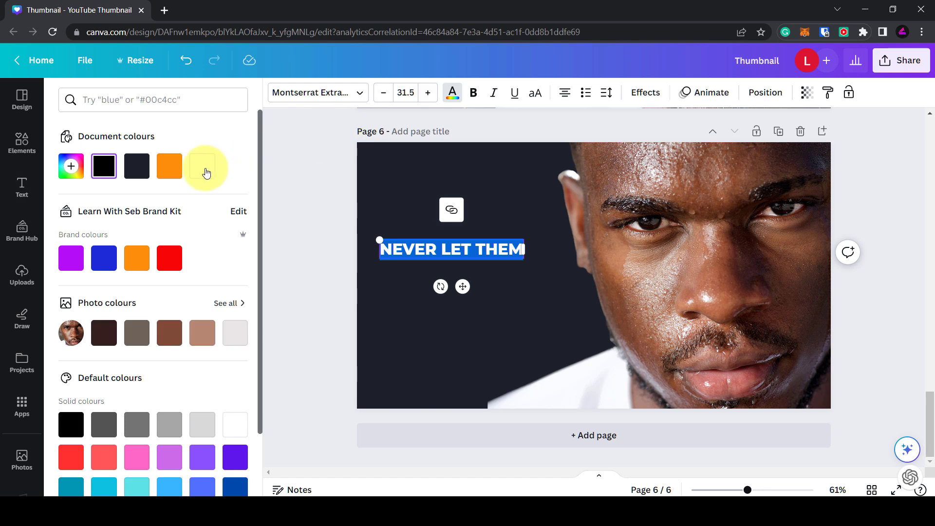
{"action": "left_click", "coordinate": [204, 166]}
{"action": "left_click", "coordinate": [355, 101]}
{"action": "left_click", "coordinate": [87, 195]}
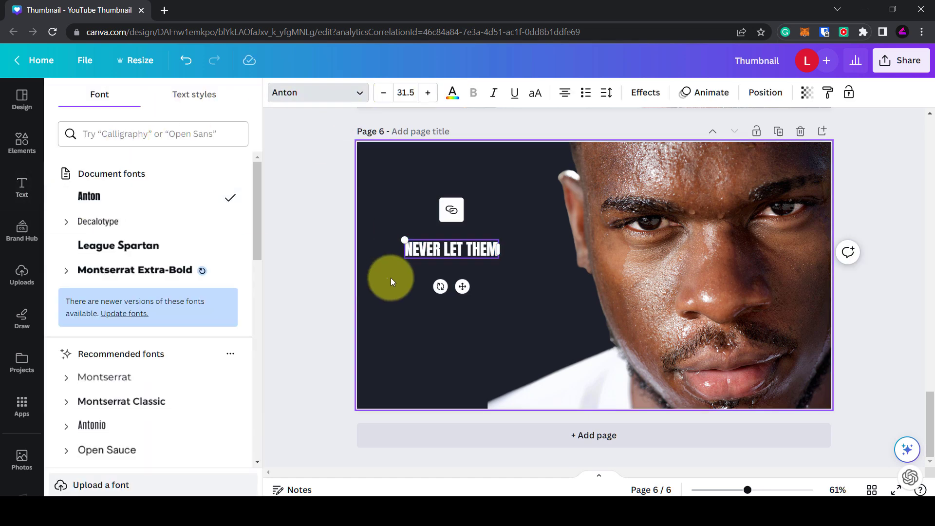
{"action": "key", "text": "Escape"}
{"action": "left_click_drag", "start_coordinate": [500, 260], "coordinate": [456, 286]}
Duplicate the heading as 'COUNT YOU OUT', enlarged to 95.2 and aligned beneath
{"action": "key", "text": "ctrl+d"}
{"action": "triple_click", "coordinate": [456, 288]}
{"action": "type", "text": "COUNT YOU OUT"}
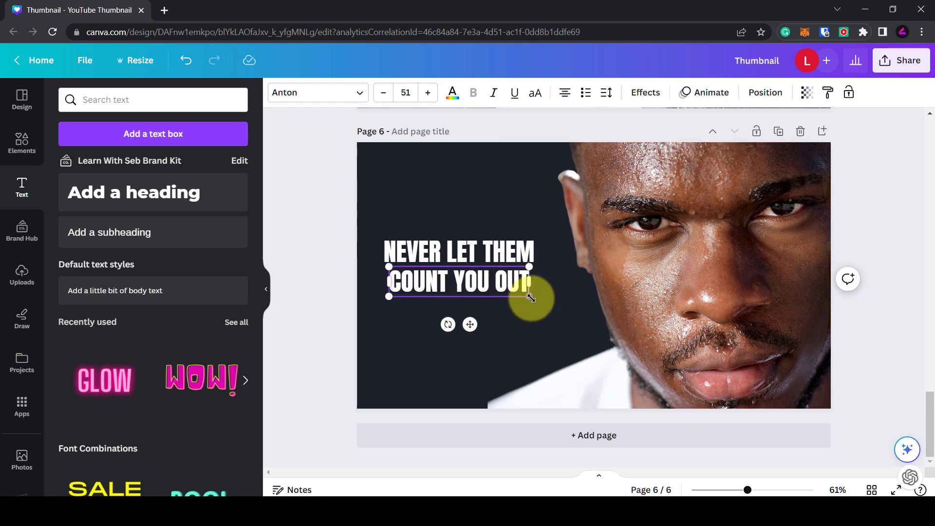
{"action": "left_click_drag", "start_coordinate": [529, 297], "coordinate": [647, 334]}
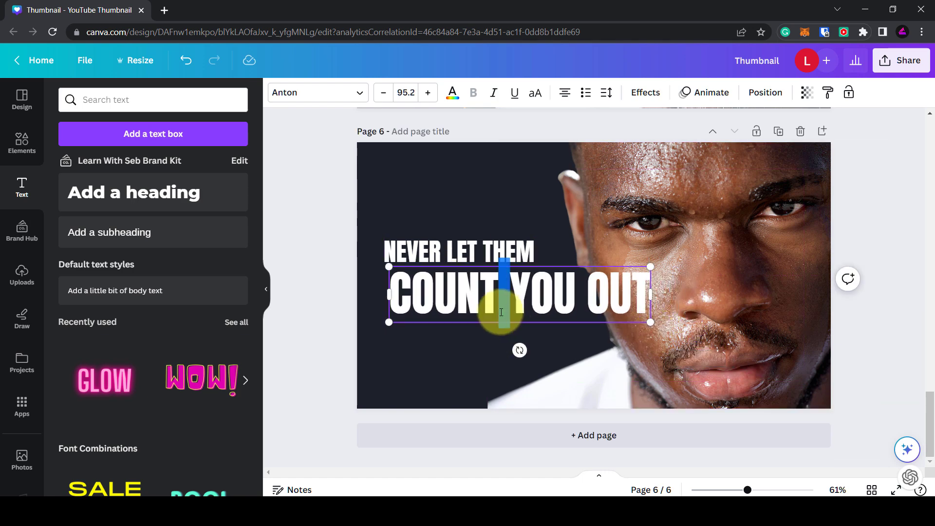
{"action": "left_click_drag", "start_coordinate": [443, 308], "coordinate": [438, 308]}
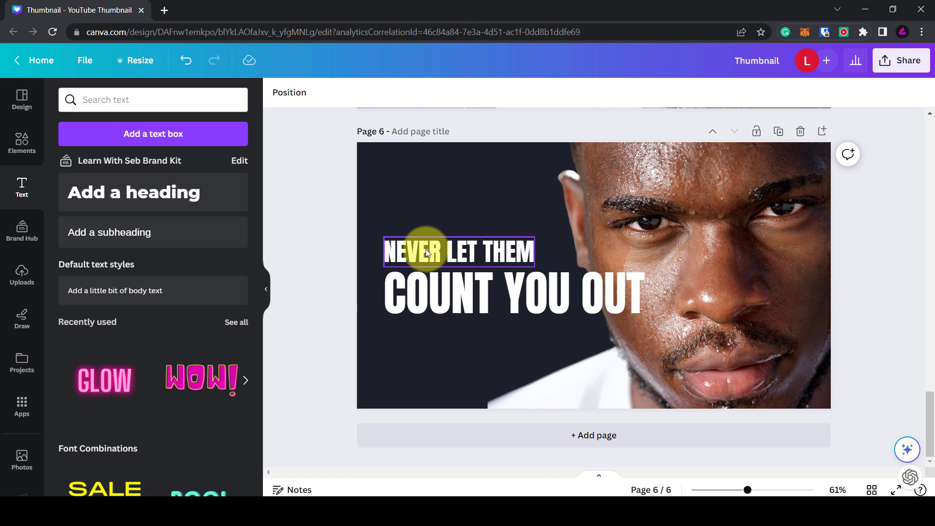
Make NEVER LET THEM orange and give COUNT YOU OUT the Lift effect
{"action": "double_click", "coordinate": [426, 249]}
{"action": "left_click", "coordinate": [453, 92]}
{"action": "left_click", "coordinate": [136, 163]}
{"action": "left_click", "coordinate": [442, 177]}
{"action": "left_click", "coordinate": [510, 308]}
{"action": "left_click", "coordinate": [645, 93]}
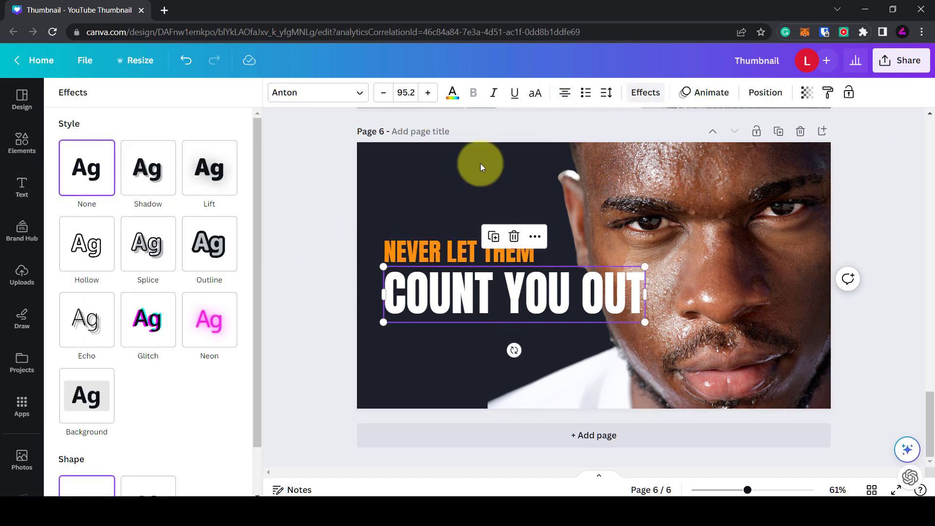
{"action": "left_click", "coordinate": [209, 168]}
{"action": "left_click", "coordinate": [375, 249]}
Copy the heading below as 'Champion Within', with 'Champion' coloured white
{"action": "left_click", "coordinate": [409, 244]}
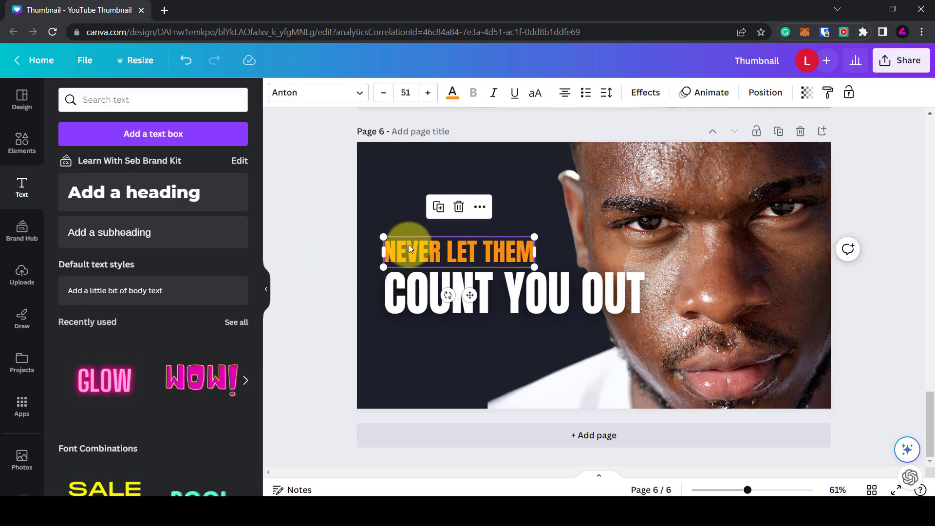
{"action": "left_click_drag", "start_coordinate": [408, 245], "coordinate": [411, 339]}
{"action": "double_click", "coordinate": [411, 340]}
{"action": "key", "text": "BackSpace"}
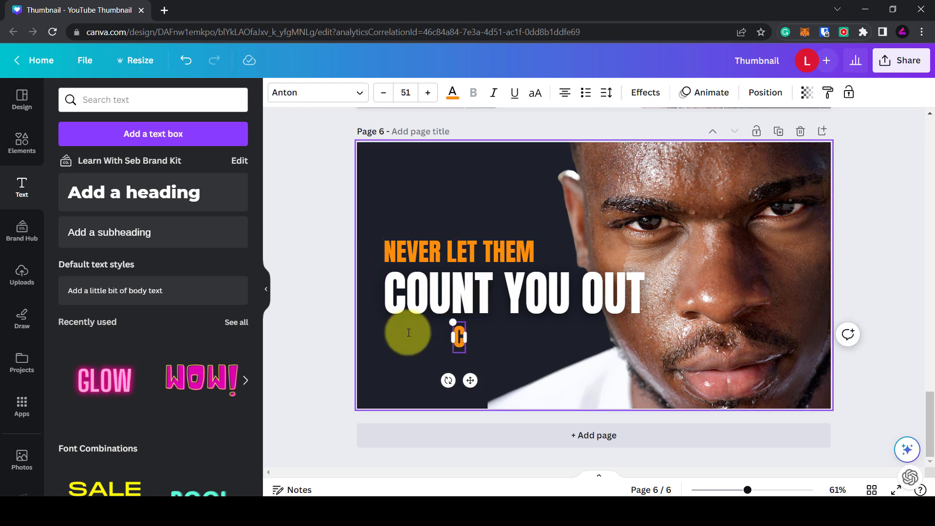
{"action": "type", "text": "Champion Within"}
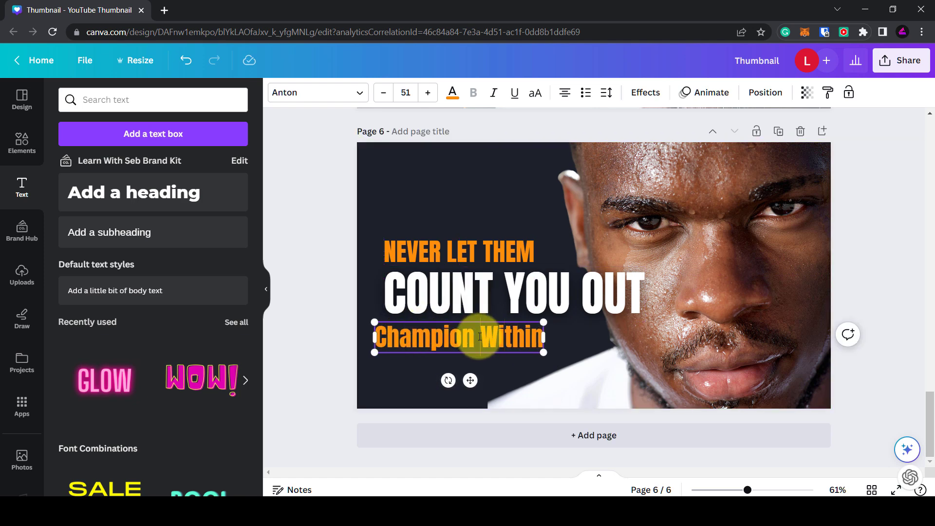
{"action": "left_click_drag", "start_coordinate": [479, 338], "coordinate": [375, 338]}
{"action": "left_click", "coordinate": [452, 92]}
{"action": "left_click", "coordinate": [165, 166]}
Set the tagline to uppercase League Spartan on one line, sized about 25.8
{"action": "triple_click", "coordinate": [386, 340]}
{"action": "left_click", "coordinate": [355, 93]}
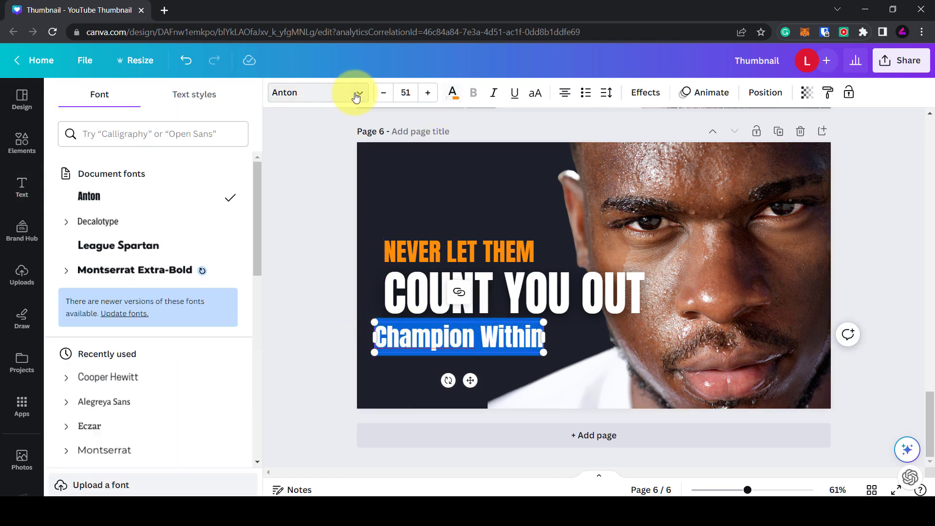
{"action": "left_click", "coordinate": [119, 245]}
{"action": "left_click_drag", "start_coordinate": [561, 355], "coordinate": [446, 364]}
{"action": "left_click", "coordinate": [536, 93]}
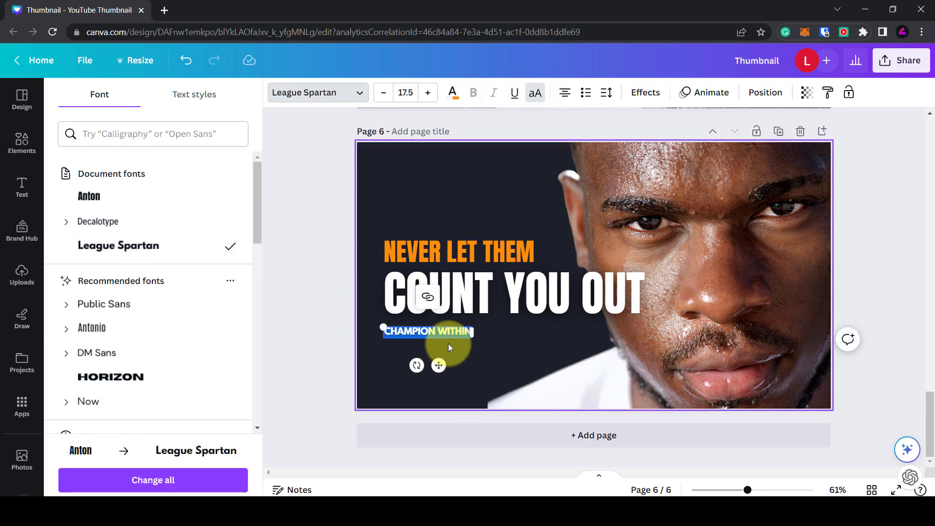
{"action": "left_click_drag", "start_coordinate": [383, 325], "coordinate": [342, 322]}
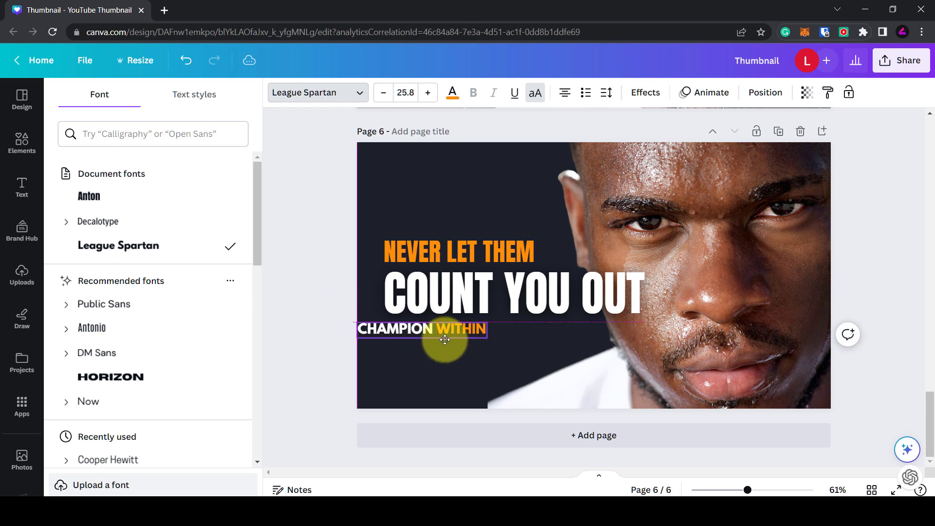
{"action": "left_click", "coordinate": [307, 294]}
Add a smoke cloud graphic, lower its transparency, and place it below the text
{"action": "left_click", "coordinate": [21, 144]}
{"action": "left_click", "coordinate": [81, 98]}
{"action": "type", "text": "sn"}
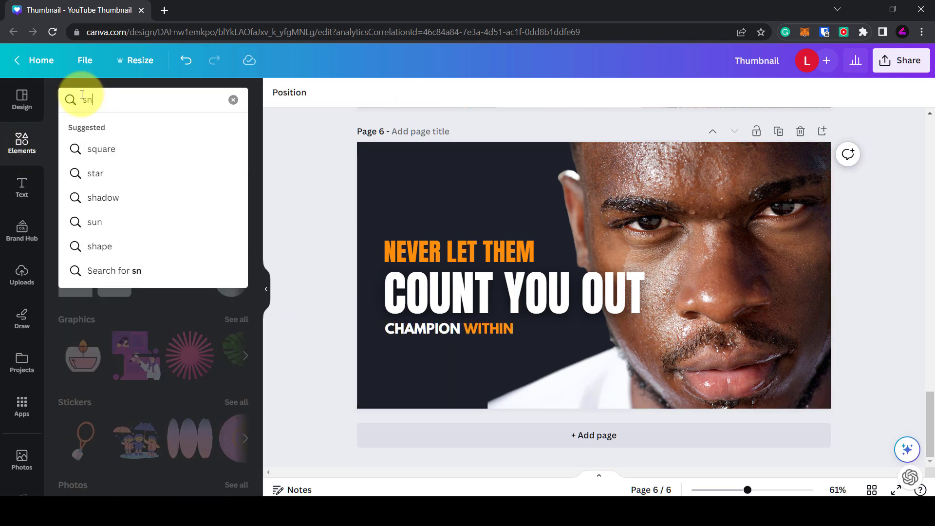
{"action": "left_click", "coordinate": [100, 246]}
{"action": "left_click", "coordinate": [82, 233]}
{"action": "left_click_drag", "start_coordinate": [595, 215], "coordinate": [495, 163]}
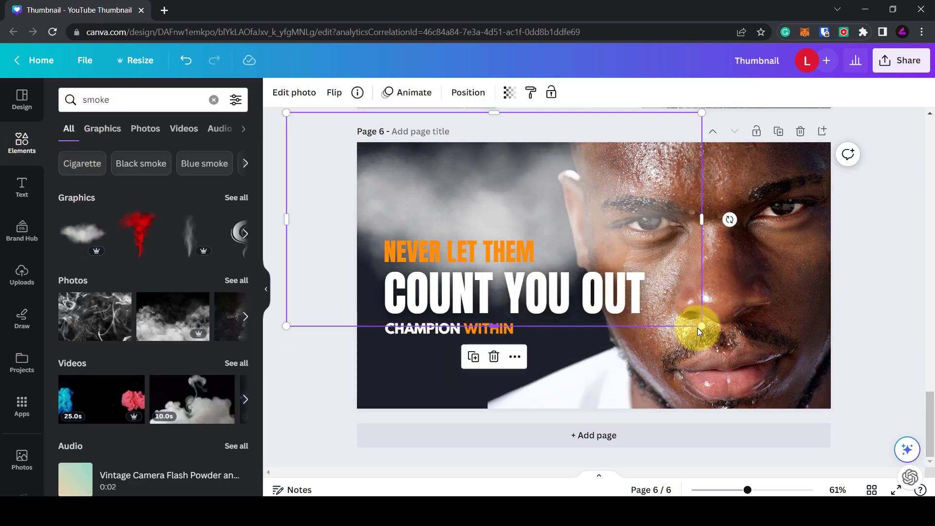
{"action": "left_click_drag", "start_coordinate": [700, 330], "coordinate": [603, 277]}
{"action": "left_click_drag", "start_coordinate": [474, 199], "coordinate": [500, 212]}
{"action": "left_click", "coordinate": [468, 92]}
{"action": "left_click", "coordinate": [509, 92]}
{"action": "left_click_drag", "start_coordinate": [506, 141], "coordinate": [423, 142]}
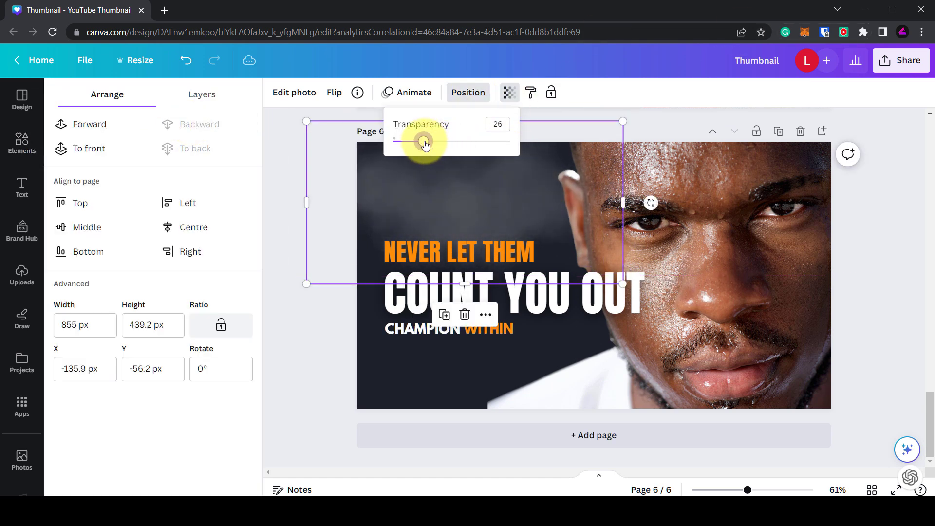
{"action": "left_click", "coordinate": [425, 206]}
{"action": "left_click_drag", "start_coordinate": [424, 205], "coordinate": [413, 405]}
Search 'fire sparks' and place a sparks graphic below the headline
{"action": "left_click", "coordinate": [21, 143]}
{"action": "left_click", "coordinate": [125, 100]}
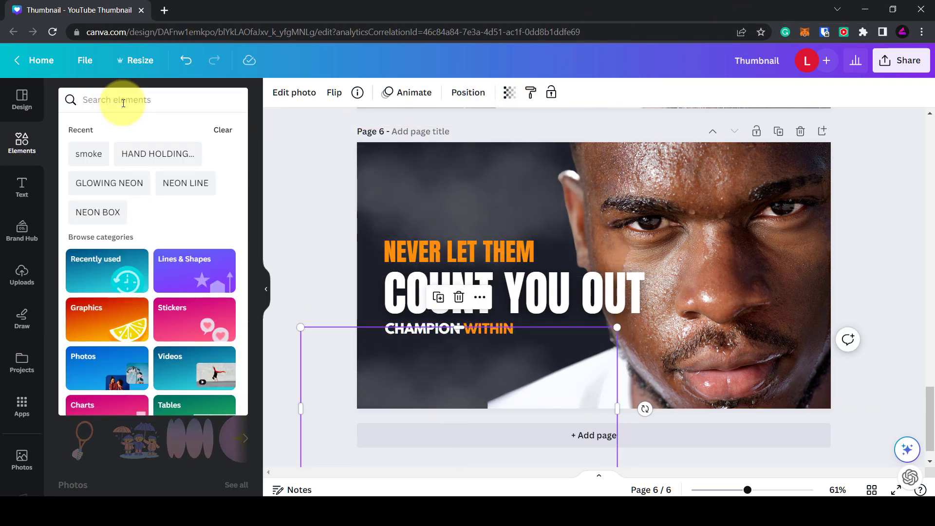
{"action": "type", "text": "fire sparks"}
{"action": "key", "text": "Return"}
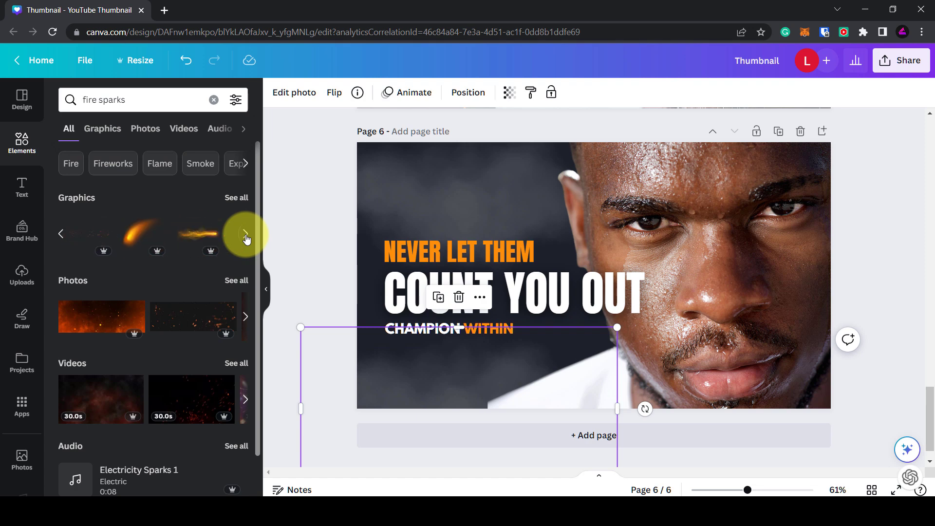
{"action": "left_click", "coordinate": [60, 233]}
{"action": "left_click", "coordinate": [192, 243]}
{"action": "left_click_drag", "start_coordinate": [643, 186], "coordinate": [592, 395]}
Scroll the canvas up to bring page 5 into view
{"action": "scroll", "coordinate": [882, 344], "scroll_direction": "up", "scroll_amount": 5}
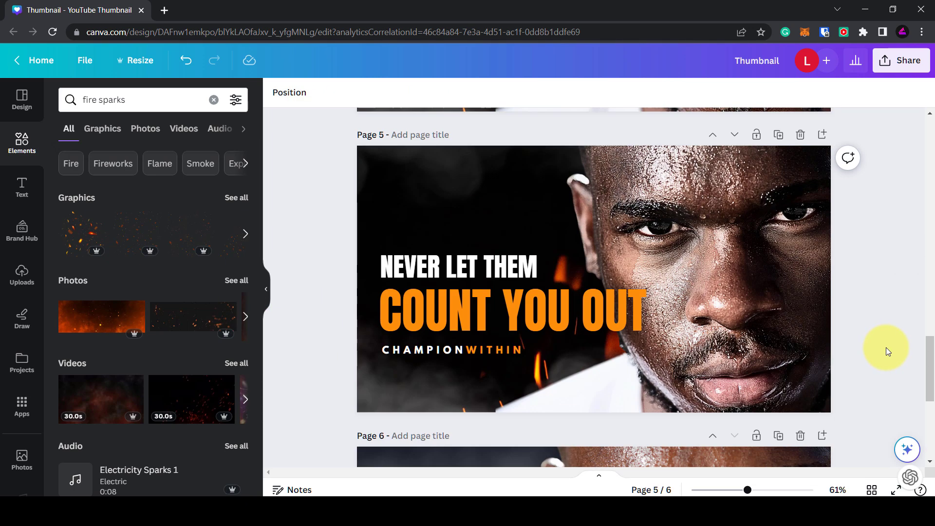